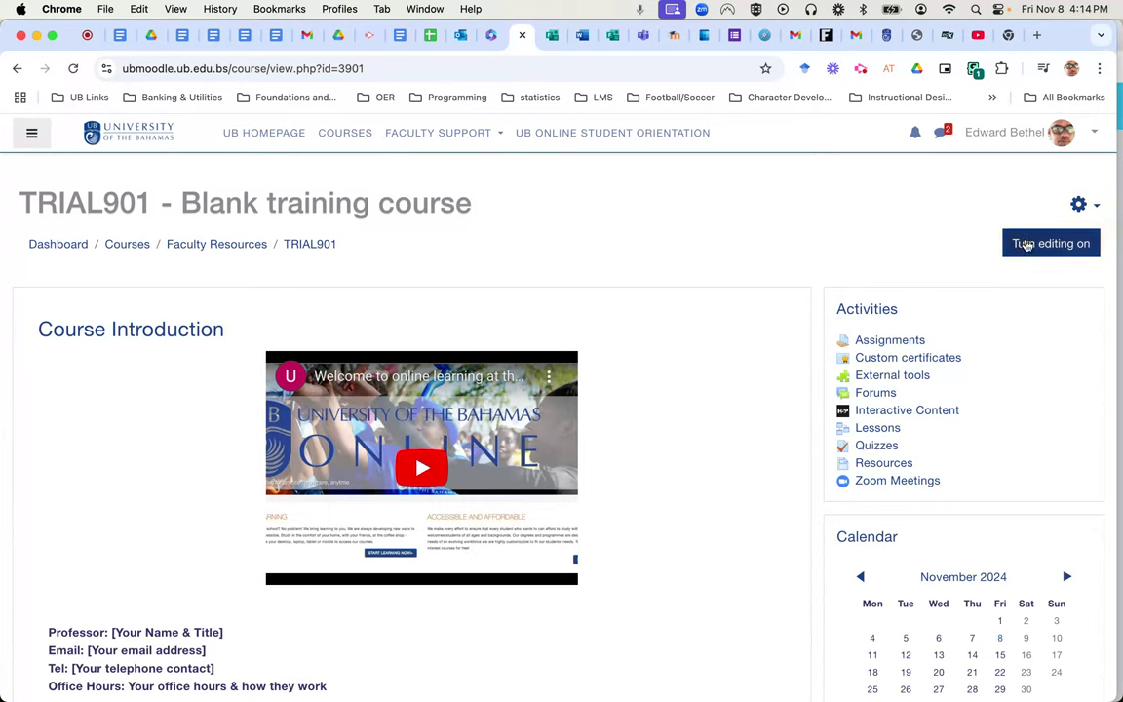
Step: Turn editing on for the TRIAL901 course
left_click(1026, 244)
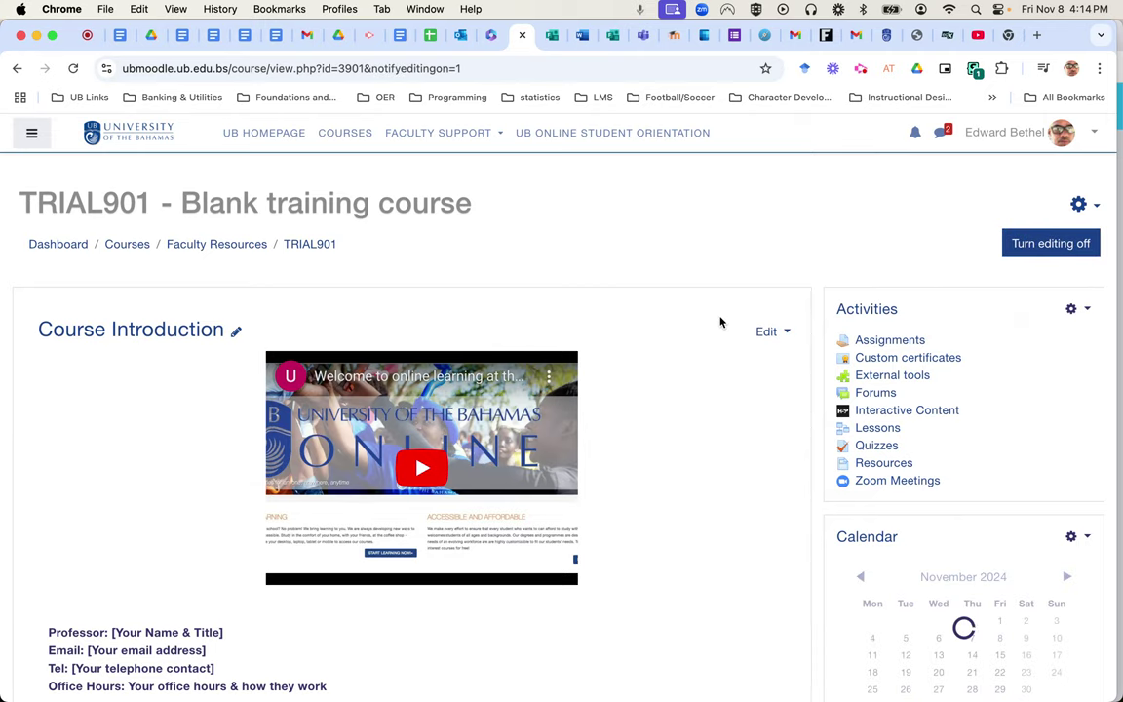
scroll(721, 322, "down", 3)
scroll(721, 322, "down", 2)
scroll(721, 322, "down", 3)
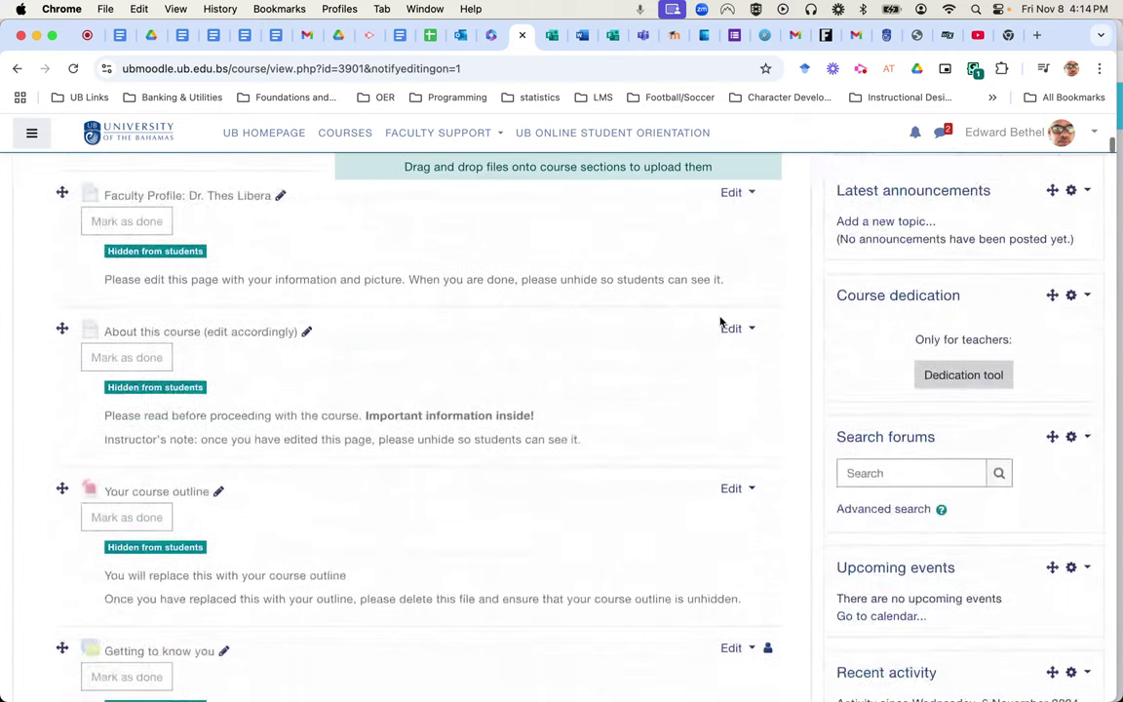
scroll(720, 322, "down", 3)
scroll(721, 322, "down", 4)
scroll(720, 322, "down", 2)
scroll(720, 322, "down", 6)
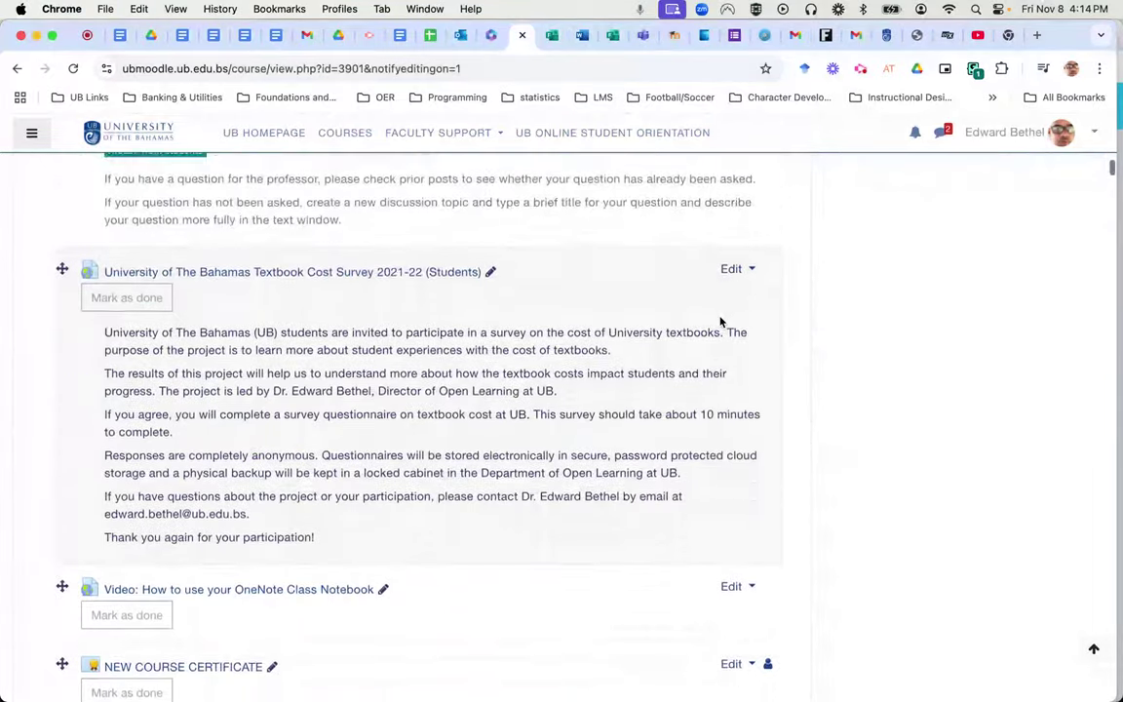
scroll(720, 321, "down", 3)
scroll(720, 322, "down", 5)
scroll(720, 321, "down", 1)
scroll(721, 322, "down", 5)
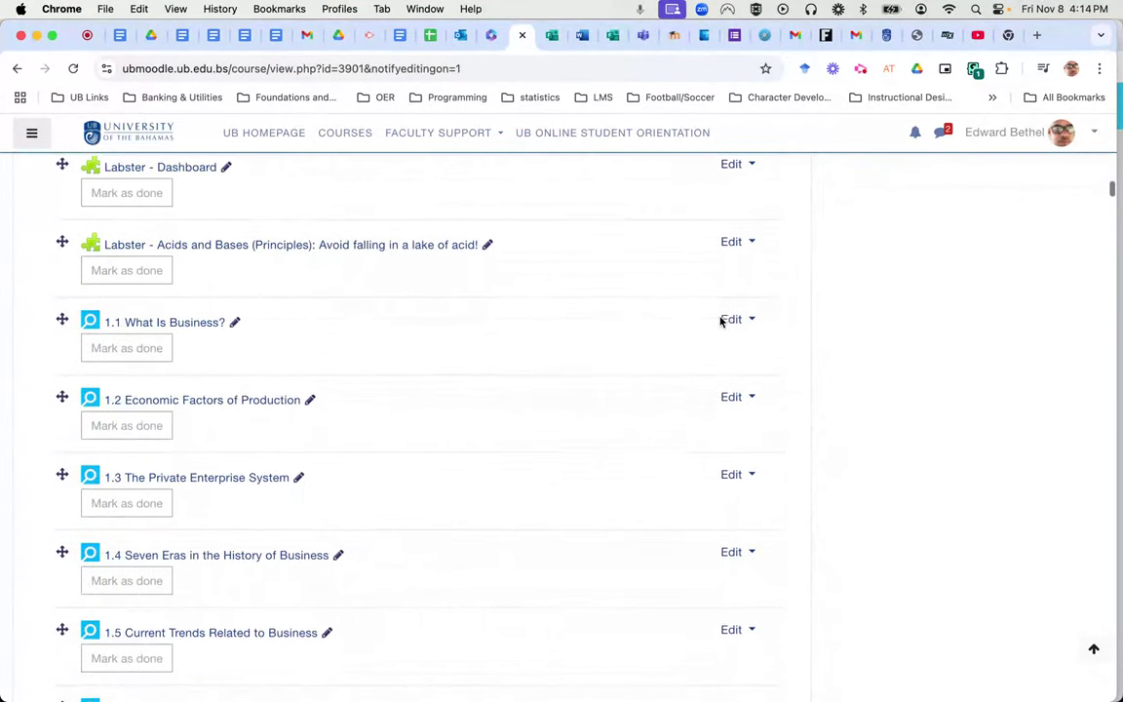
scroll(721, 322, "down", 5)
scroll(720, 322, "down", 2)
scroll(721, 322, "down", 5)
scroll(721, 321, "down", 1)
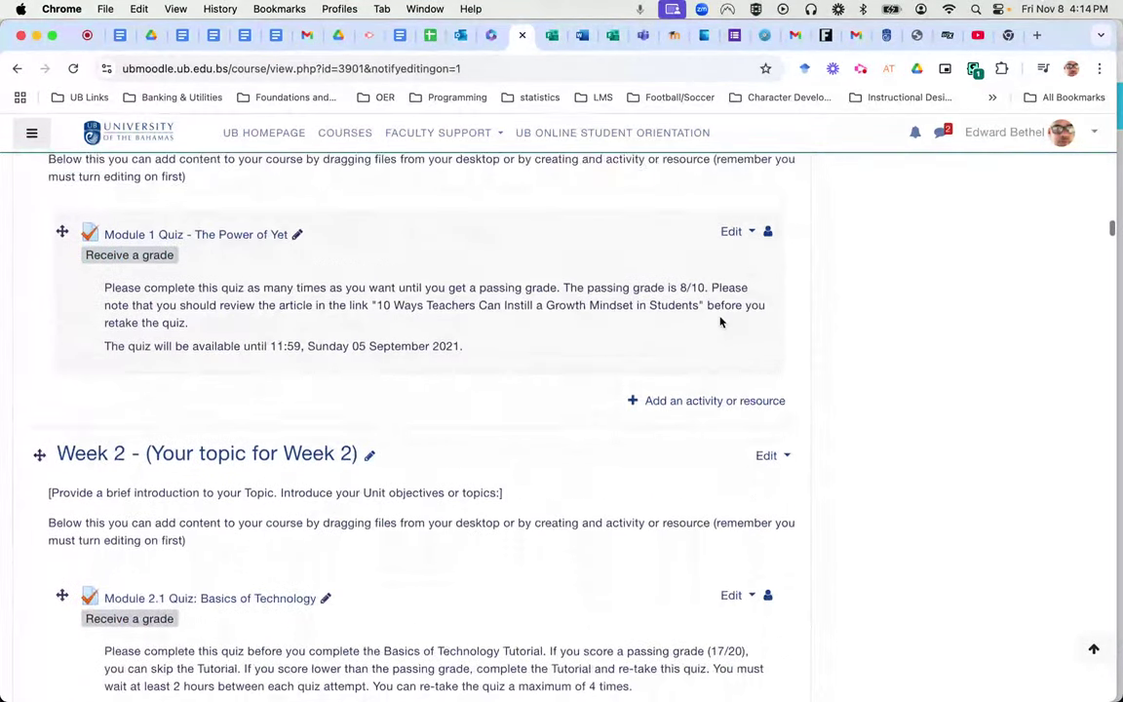
Step: Start adding an External tool activity in the Course Introduction section
scroll(721, 322, "up", 4)
scroll(720, 321, "up", 1)
scroll(720, 321, "up", 2)
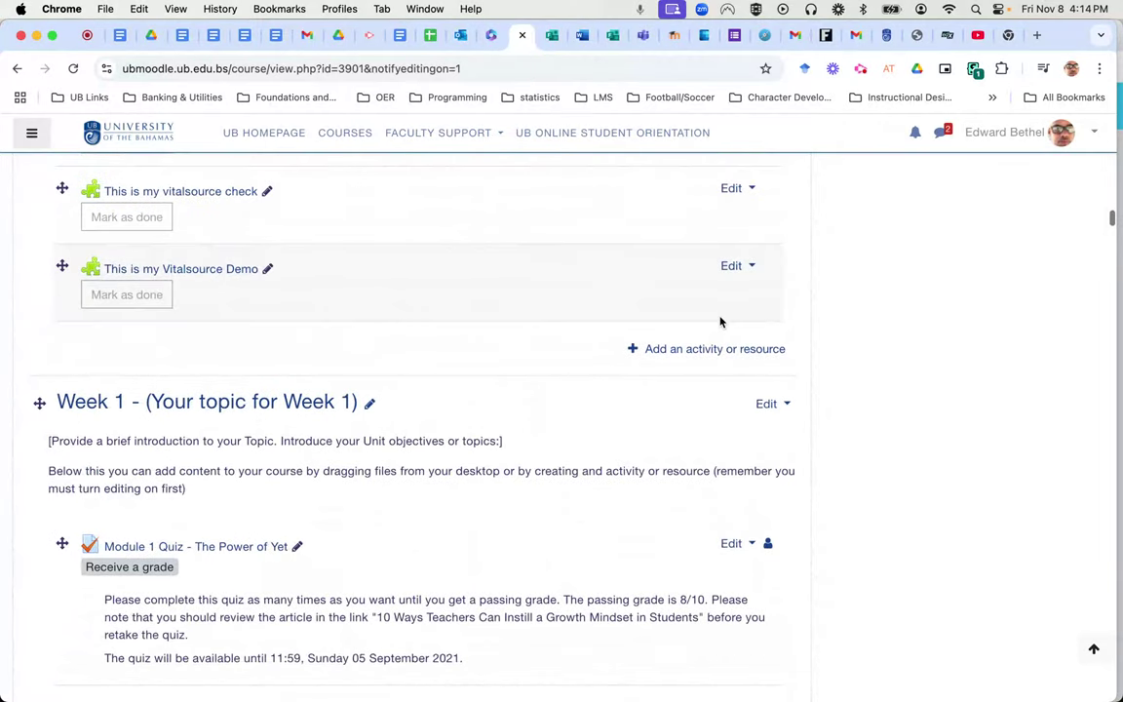
scroll(721, 321, "down", 1)
scroll(723, 293, "down", 2)
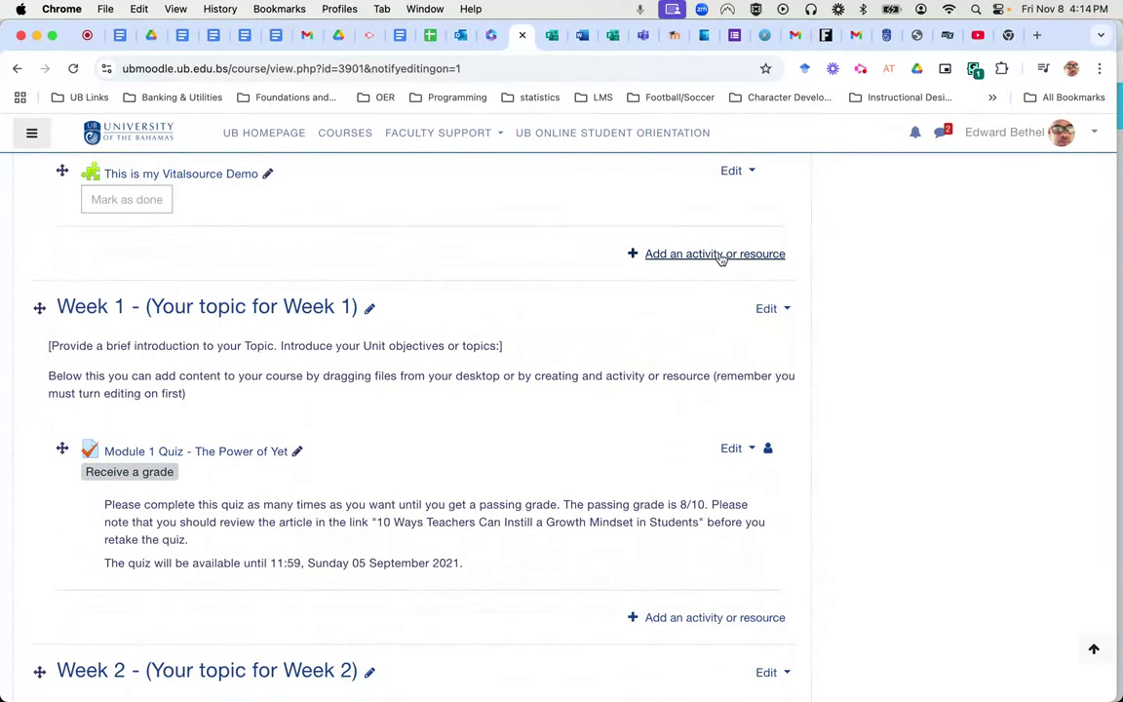
left_click(720, 256)
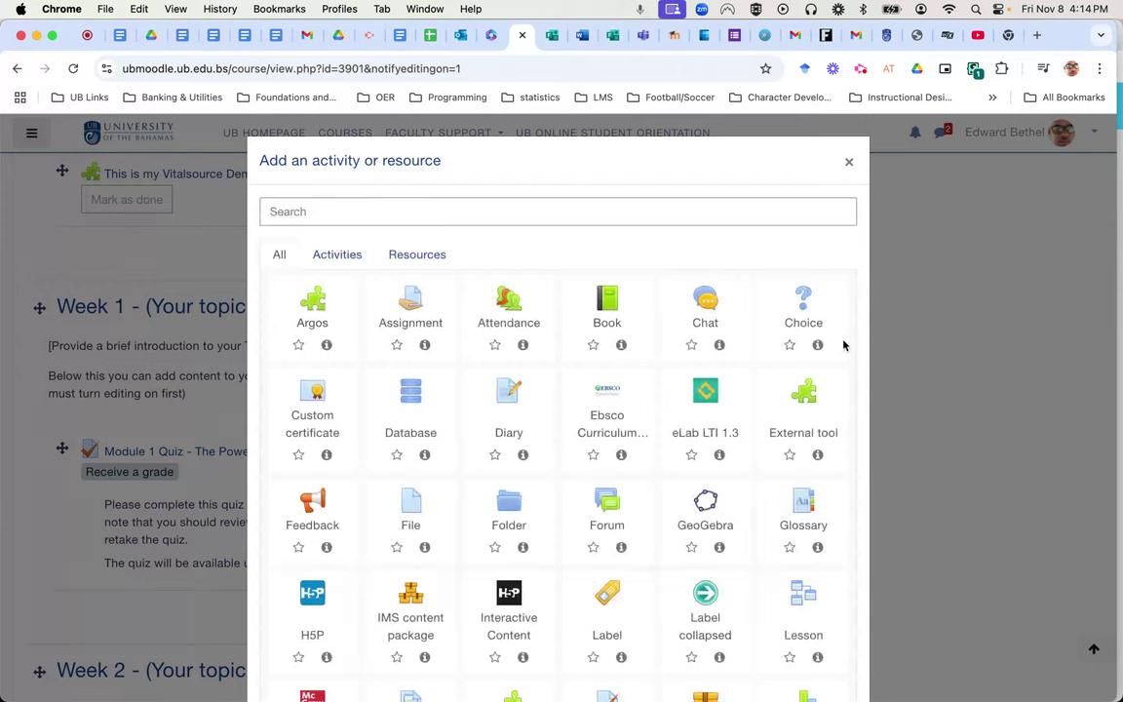
left_click(797, 398)
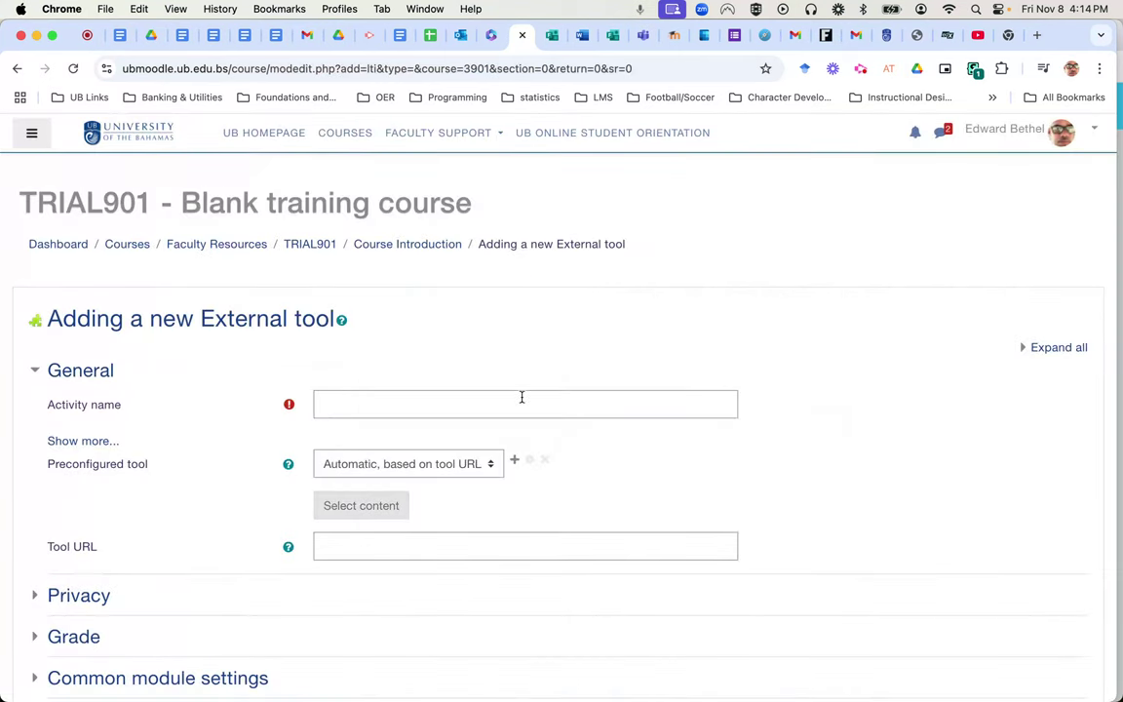
Step: Enter the name 'Gateway to my Cengage Textbook Platform' and pick Cengage as preconfigured tool
left_click(522, 398)
type("ld")
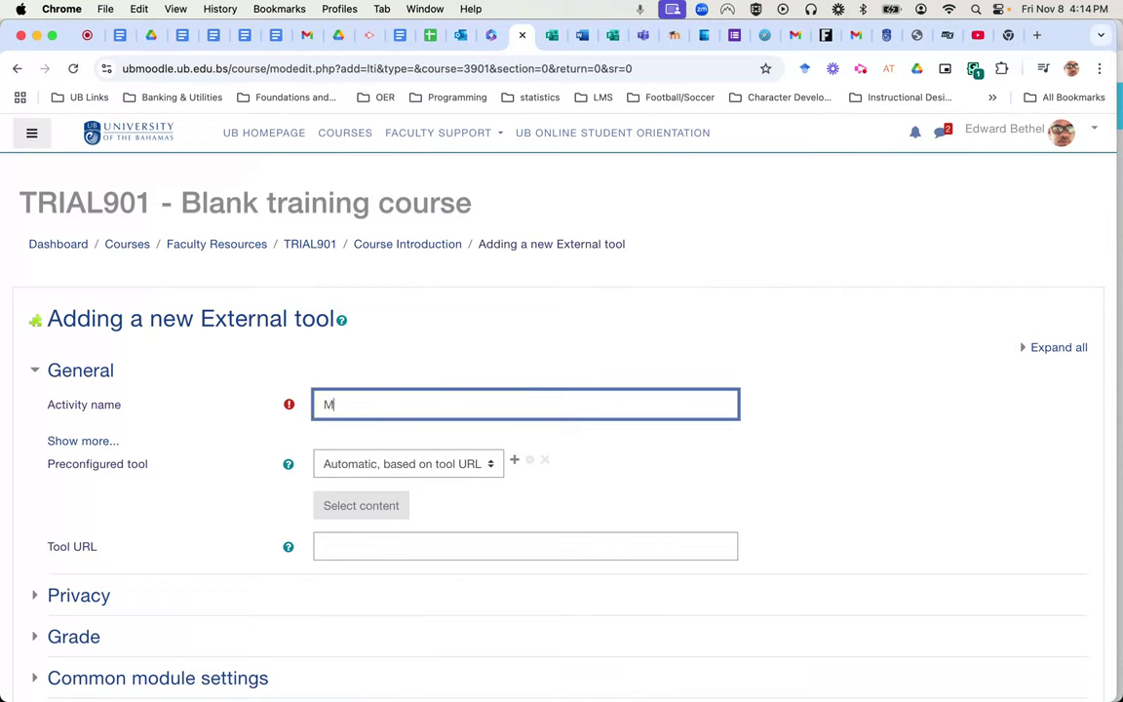
key("BackSpace")
key("BackSpace")
type("Ga")
type("teway ")
type("to my ")
type("Cengage Te")
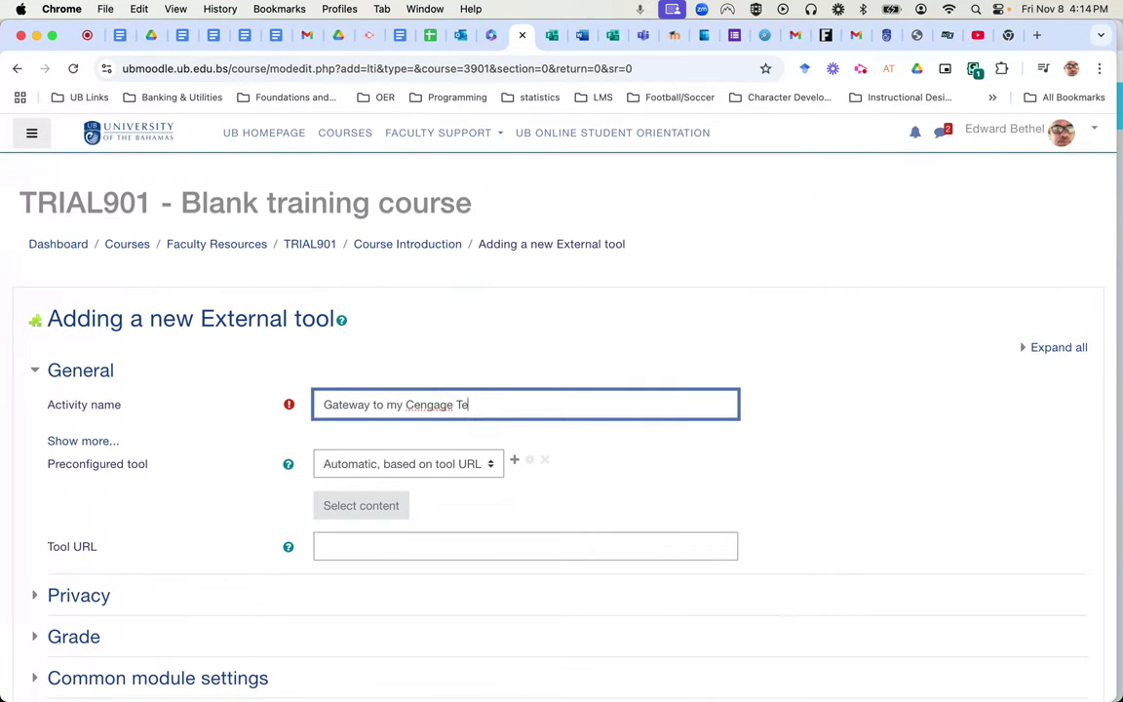
type("xtbook ")
type("Plat")
type("form")
left_click(368, 474)
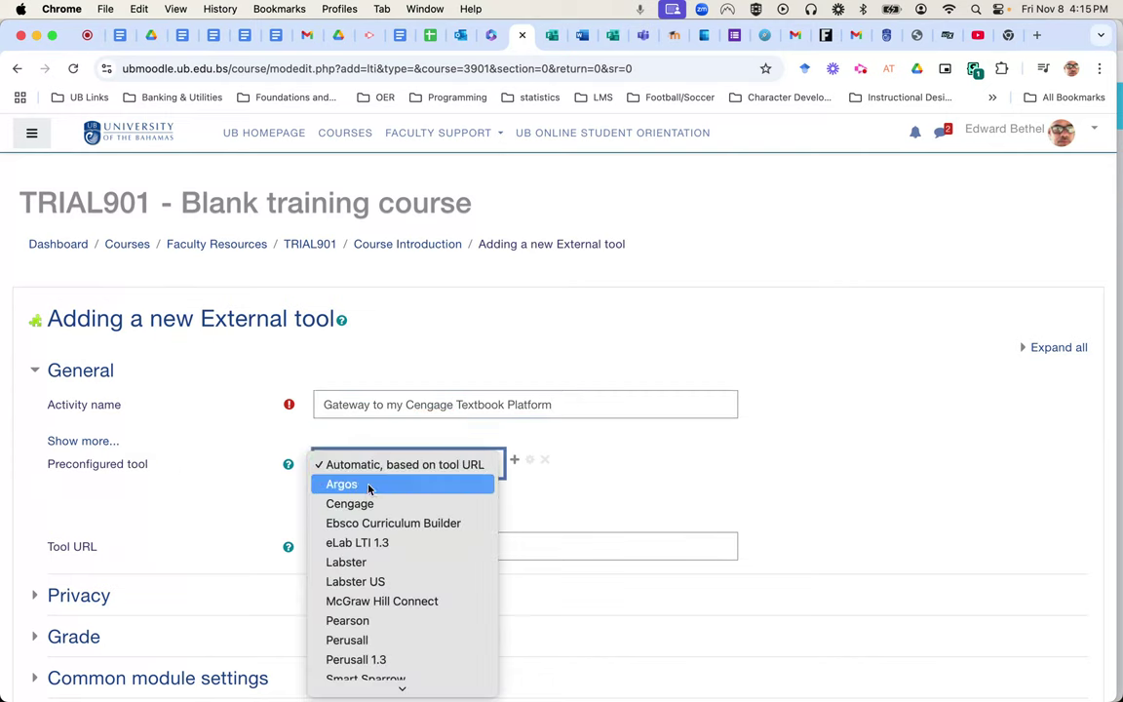
left_click(350, 504)
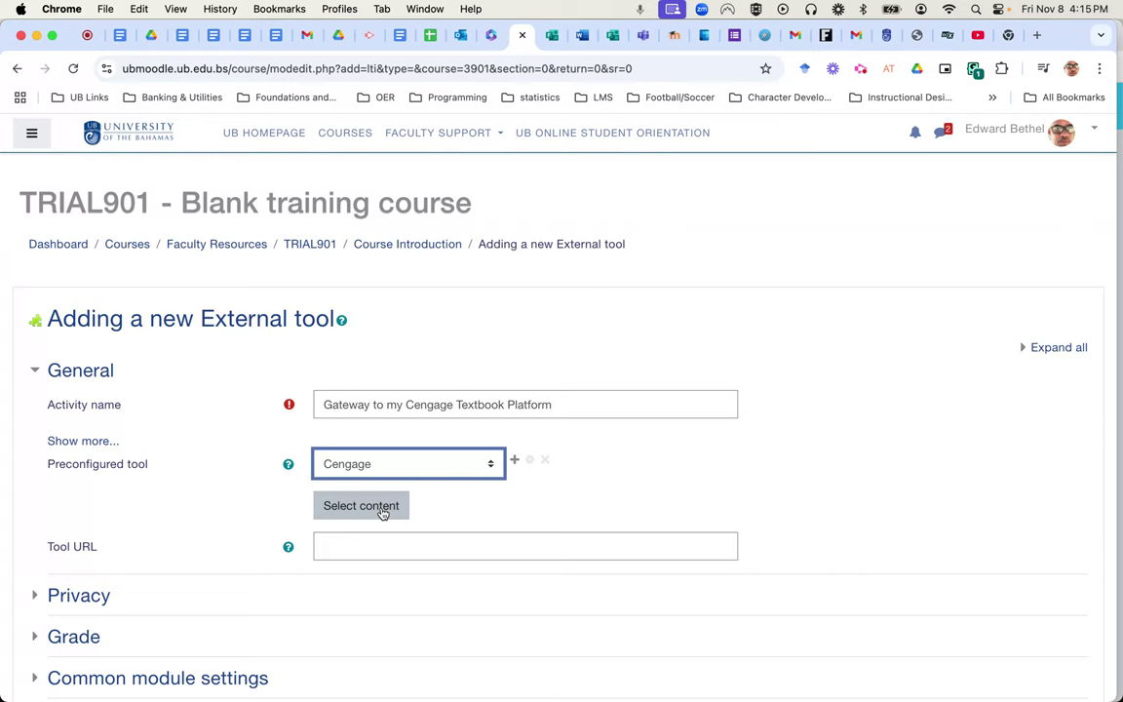
Step: Under ADD HOMEWORK PLATFORM, link the MindTap Human Resource Management, 16th Edition title to the course
left_click(383, 514)
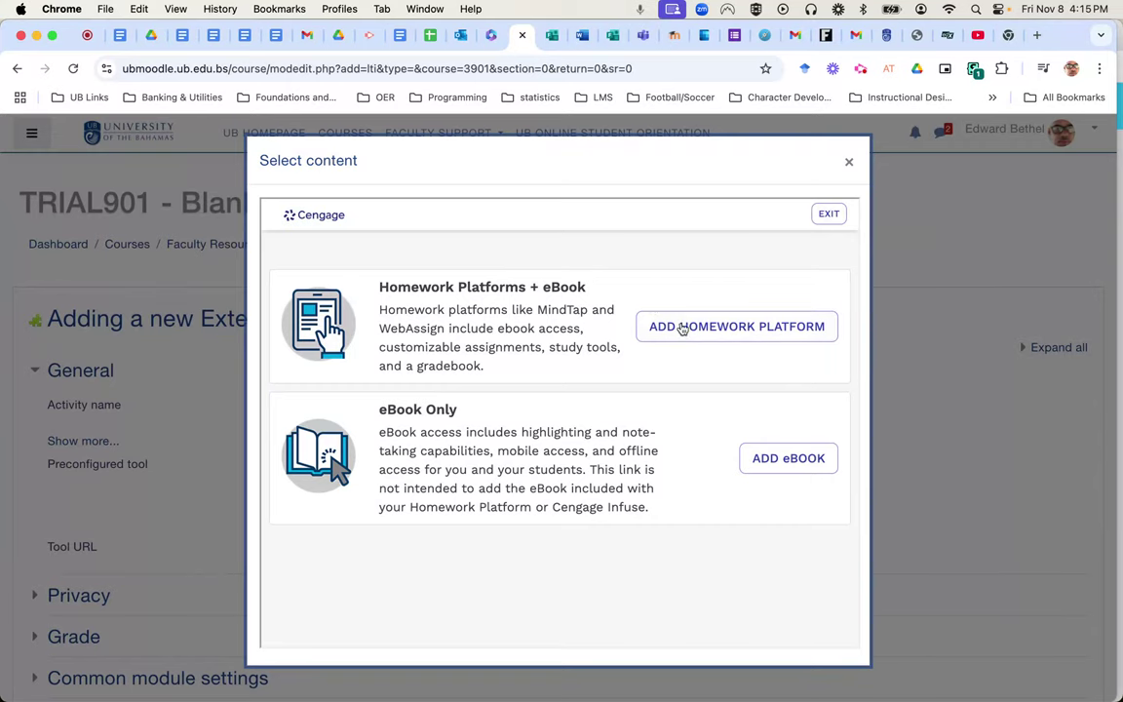
left_click(688, 334)
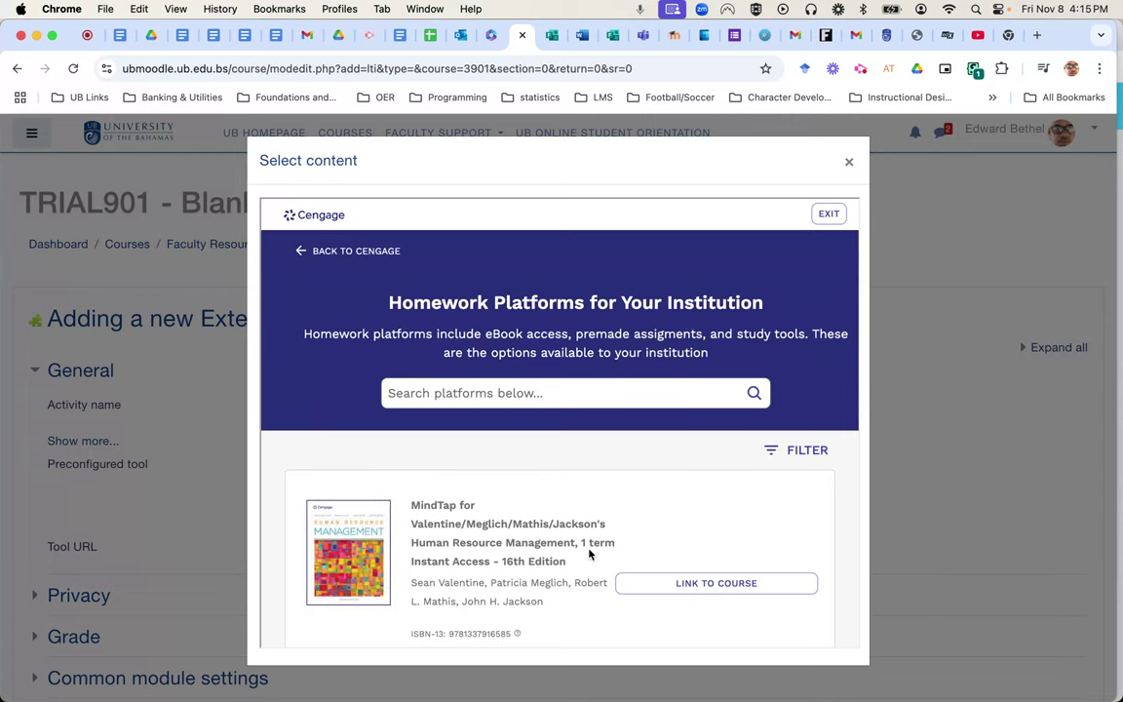
scroll(589, 553, "down", 2)
scroll(589, 553, "down", 2)
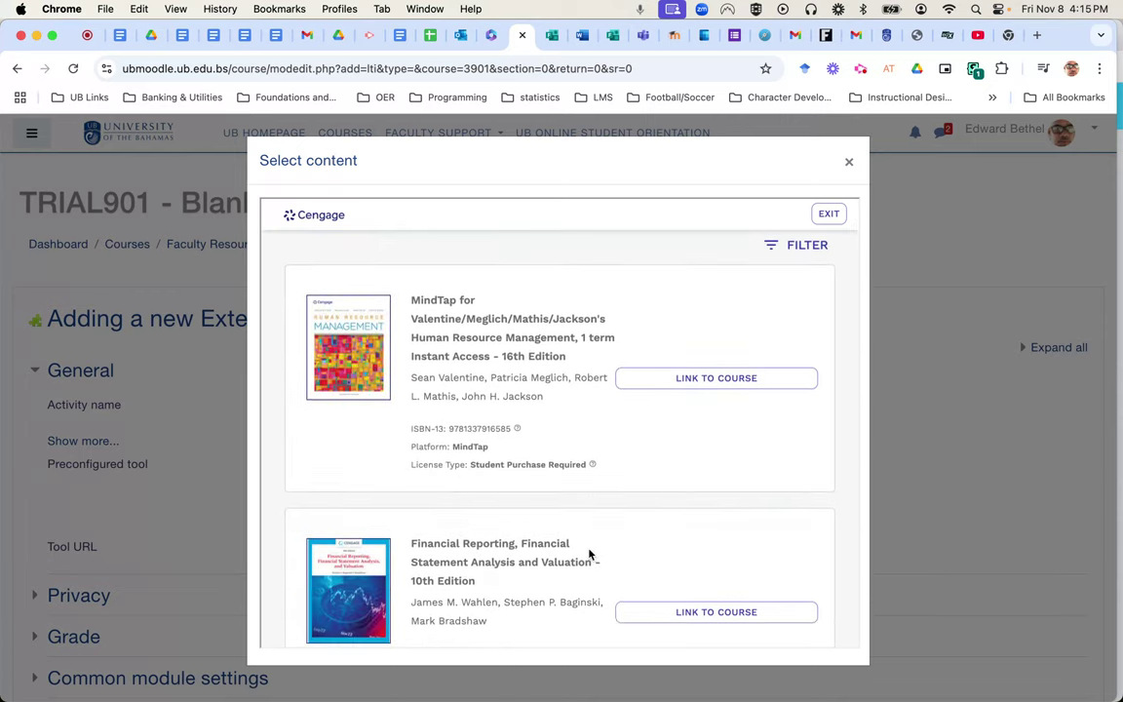
scroll(589, 554, "down", 3)
scroll(589, 554, "up", 2)
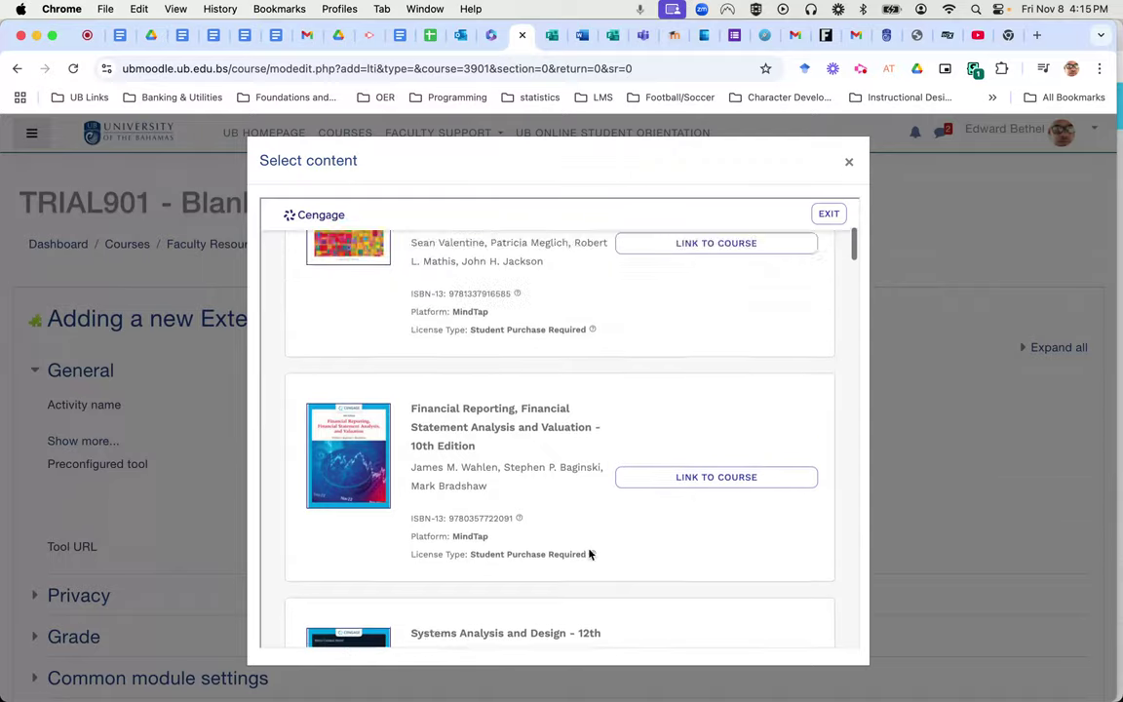
scroll(589, 554, "up", 5)
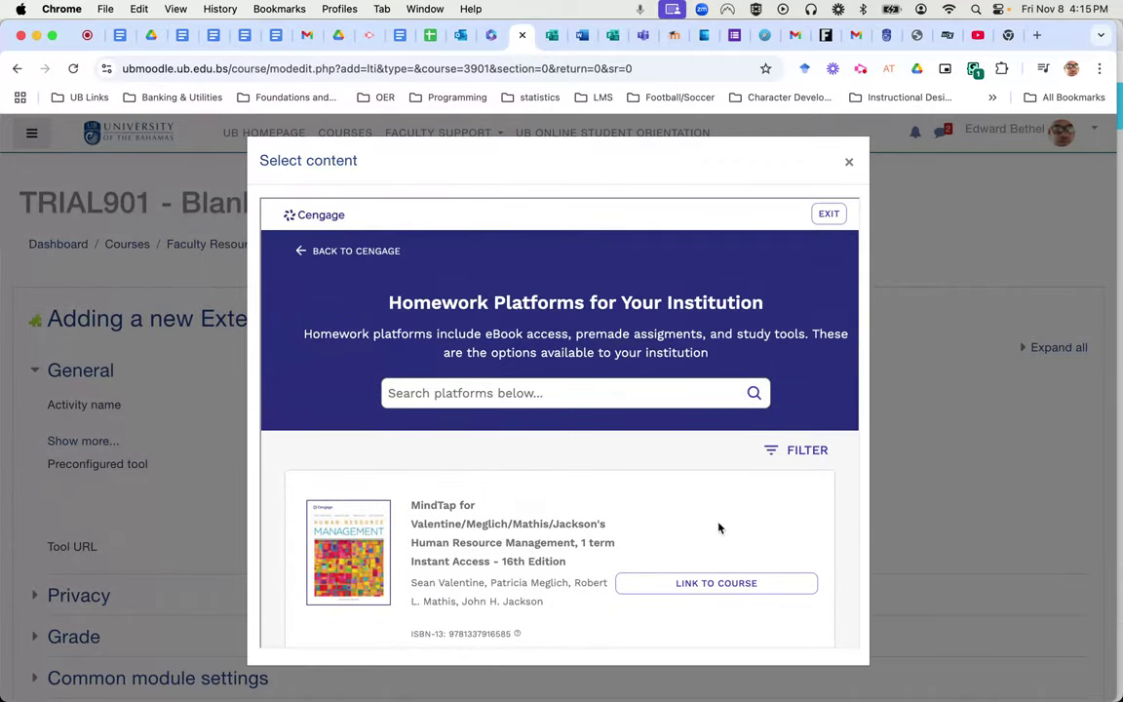
left_click(689, 585)
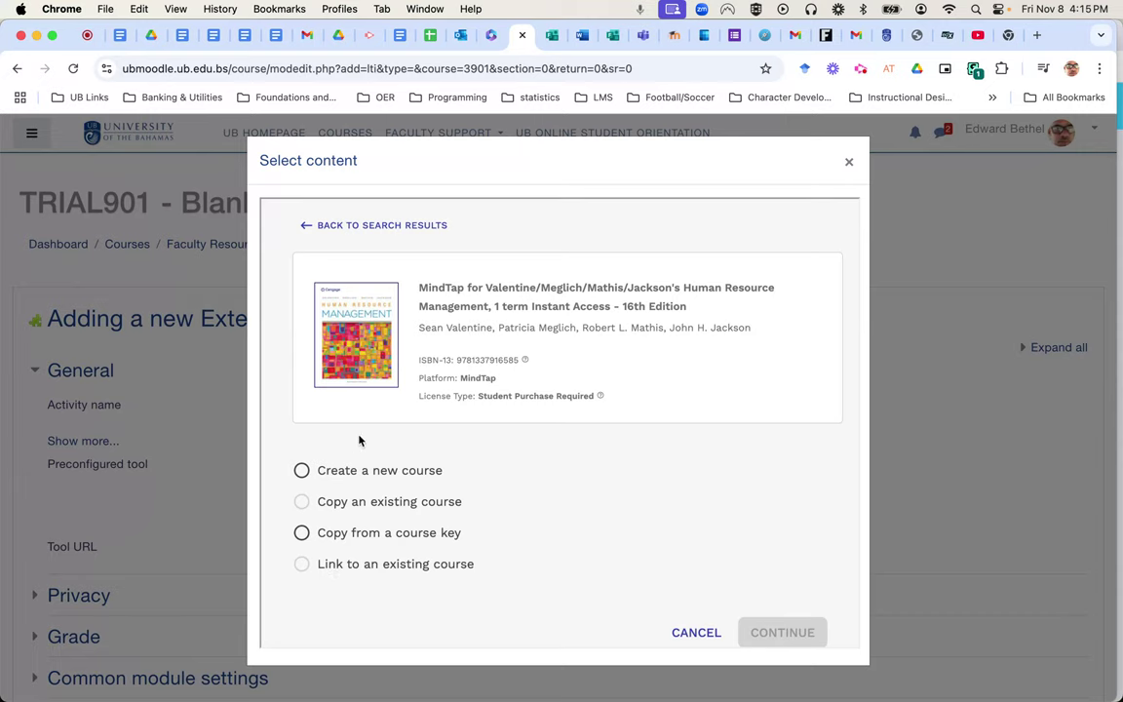
Step: Create a new course, replacing 'Blank training course' so it reads 'TRIAL901 - My New Training Course'
left_click(303, 470)
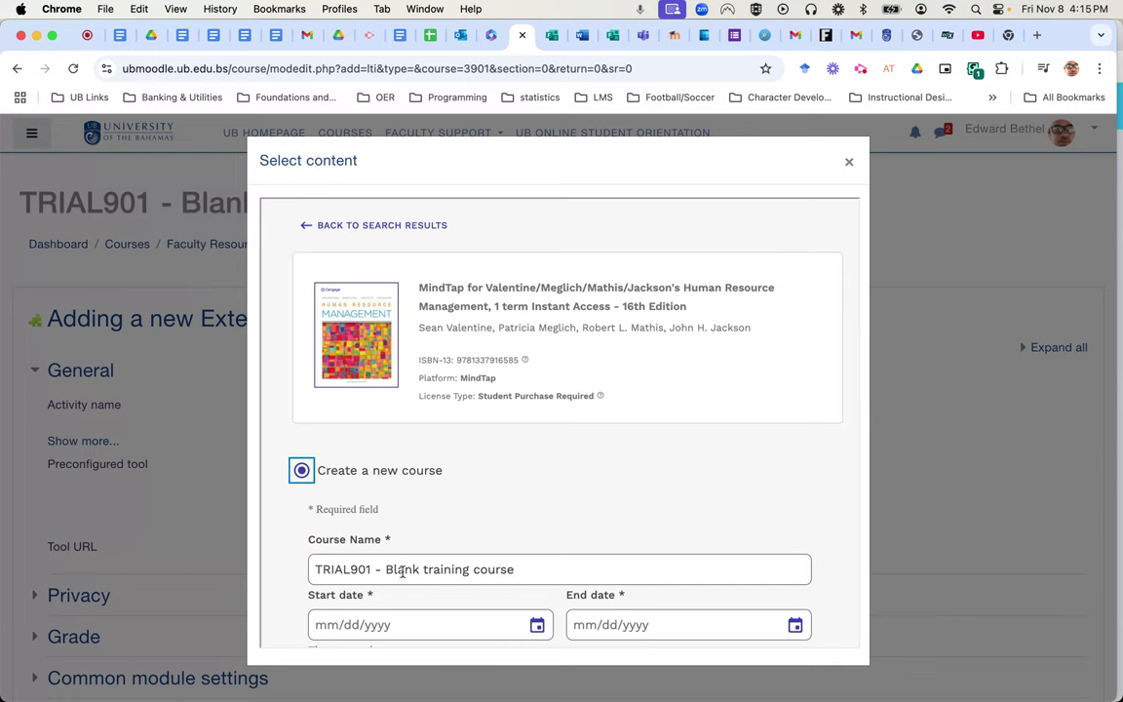
left_click_drag(387, 570, 536, 590)
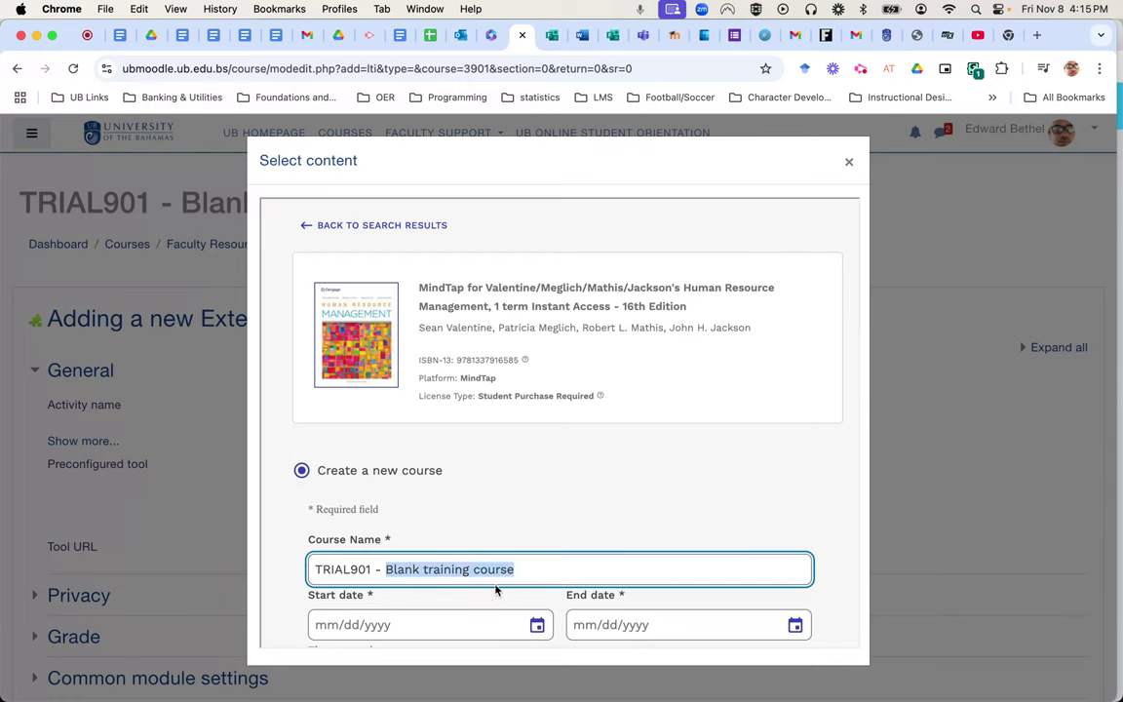
type("M")
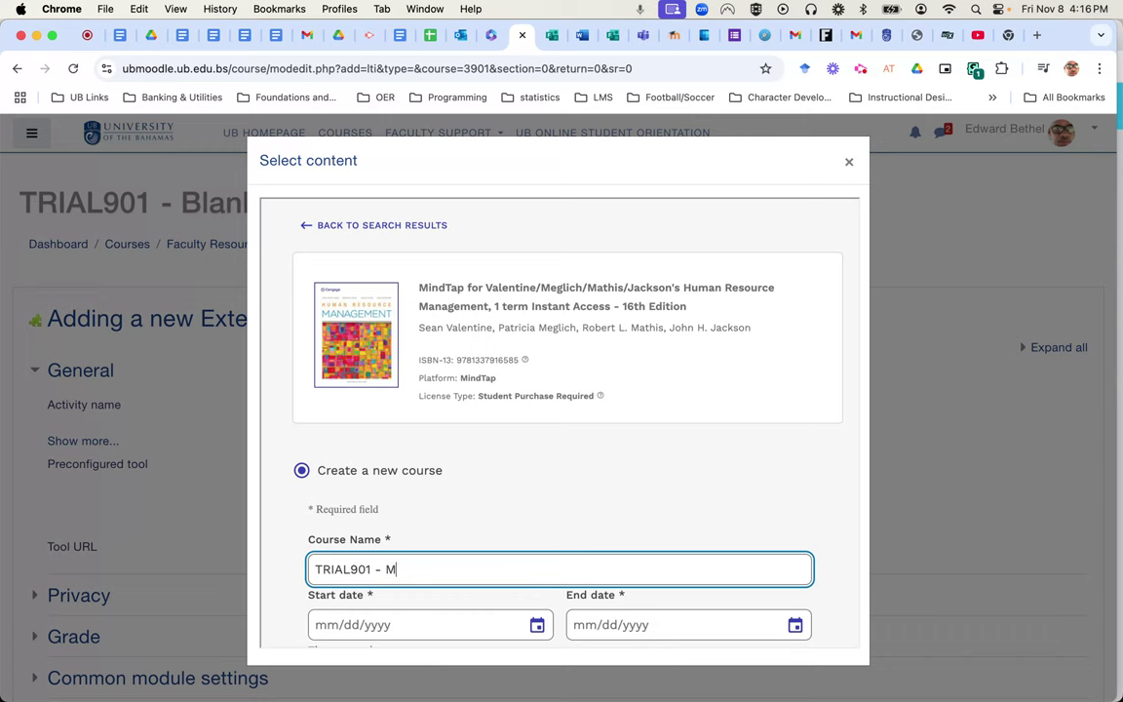
type("y N")
type("ew Trainin")
type("g")
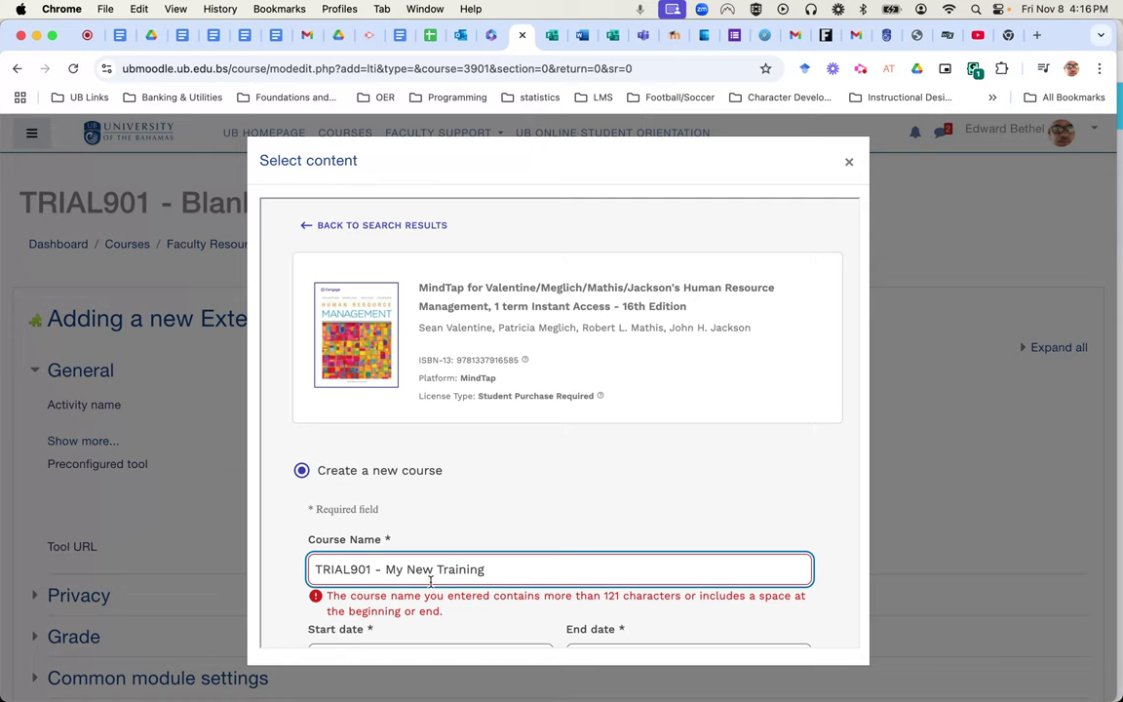
key("BackSpace")
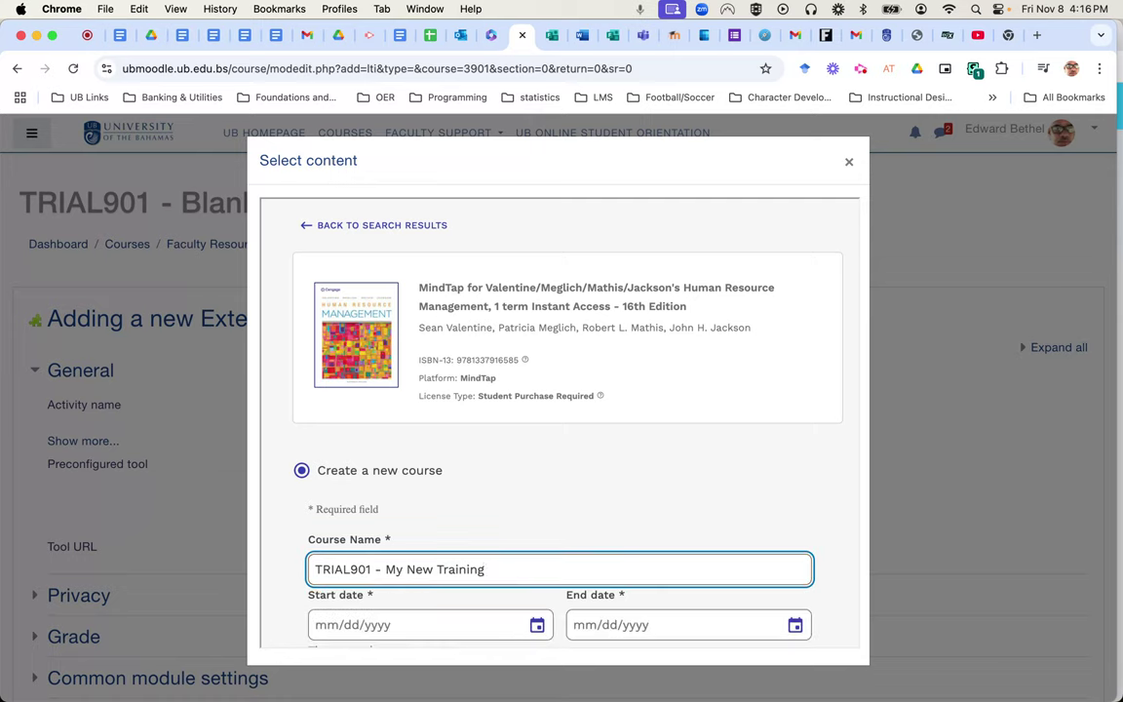
type("Course")
Step: Set the MindTap course start date to 01/09/2025
left_click(537, 625)
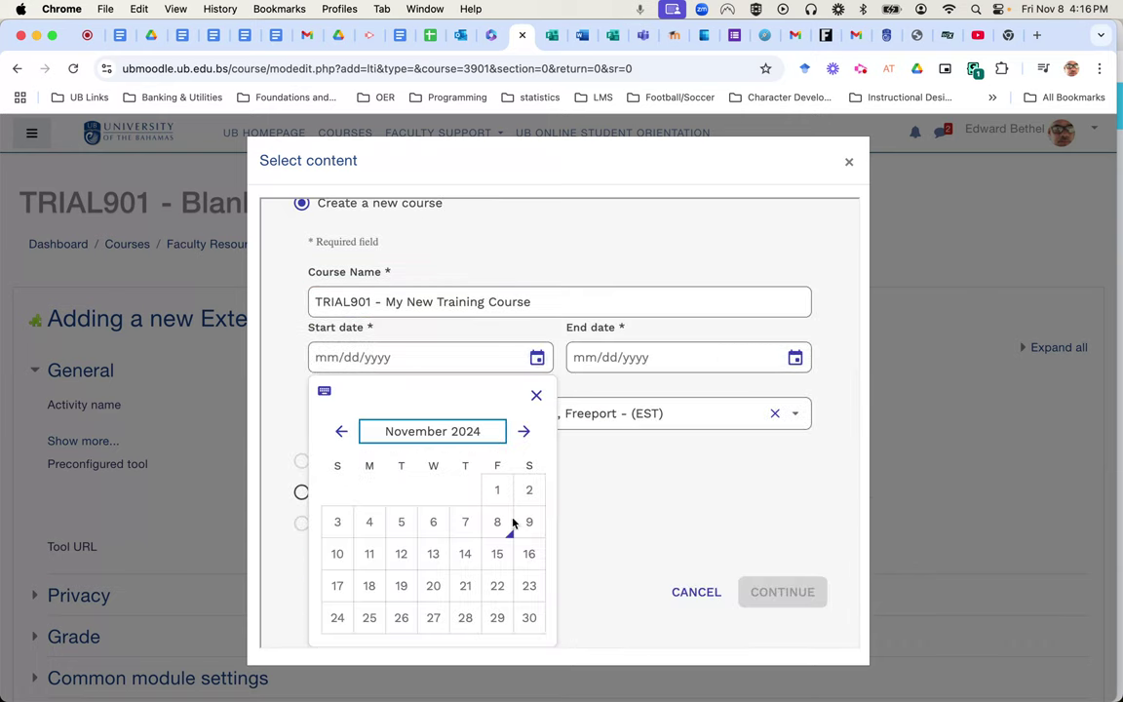
left_click(524, 435)
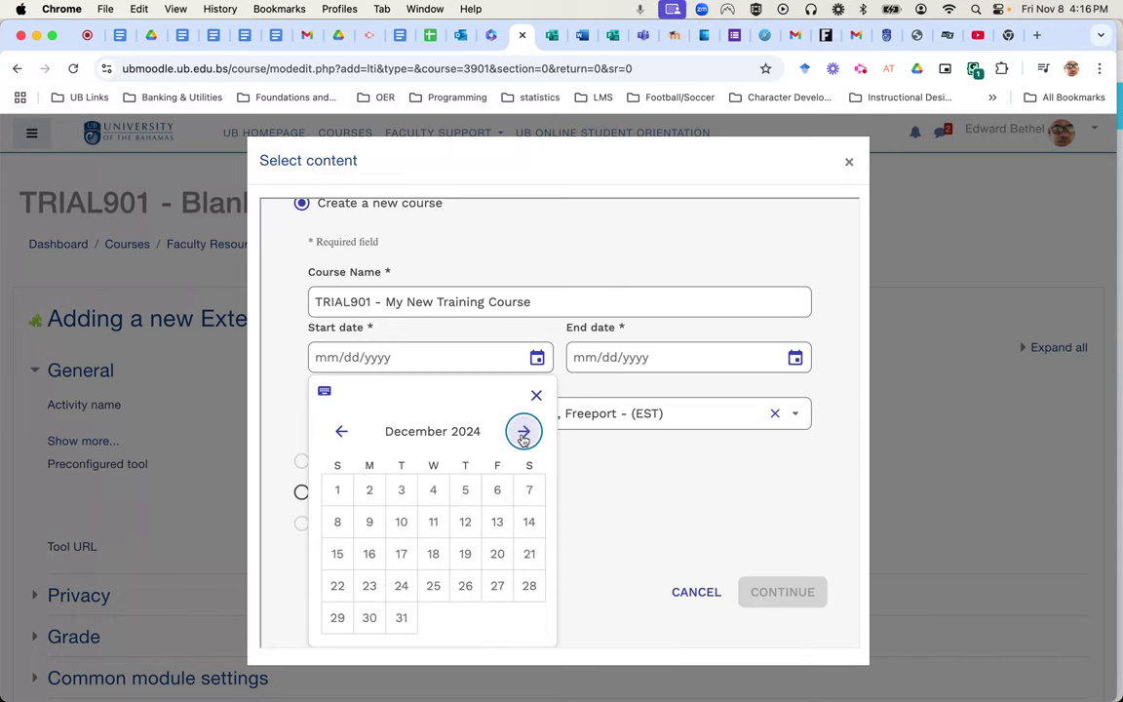
left_click(523, 435)
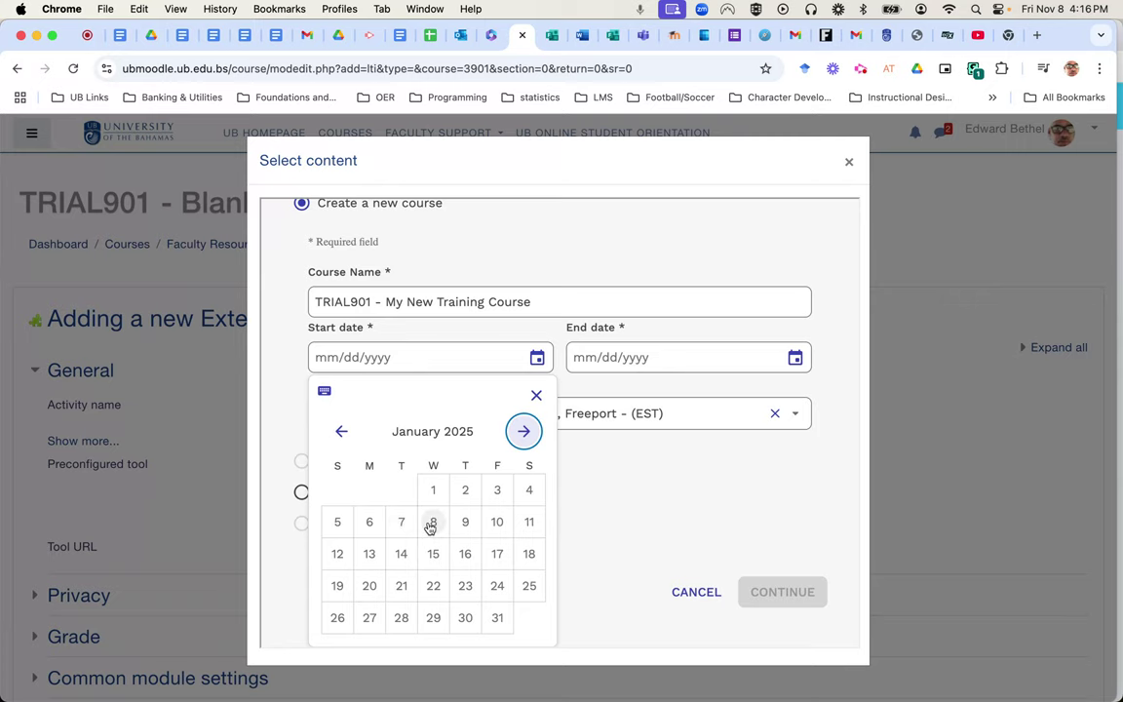
left_click(466, 521)
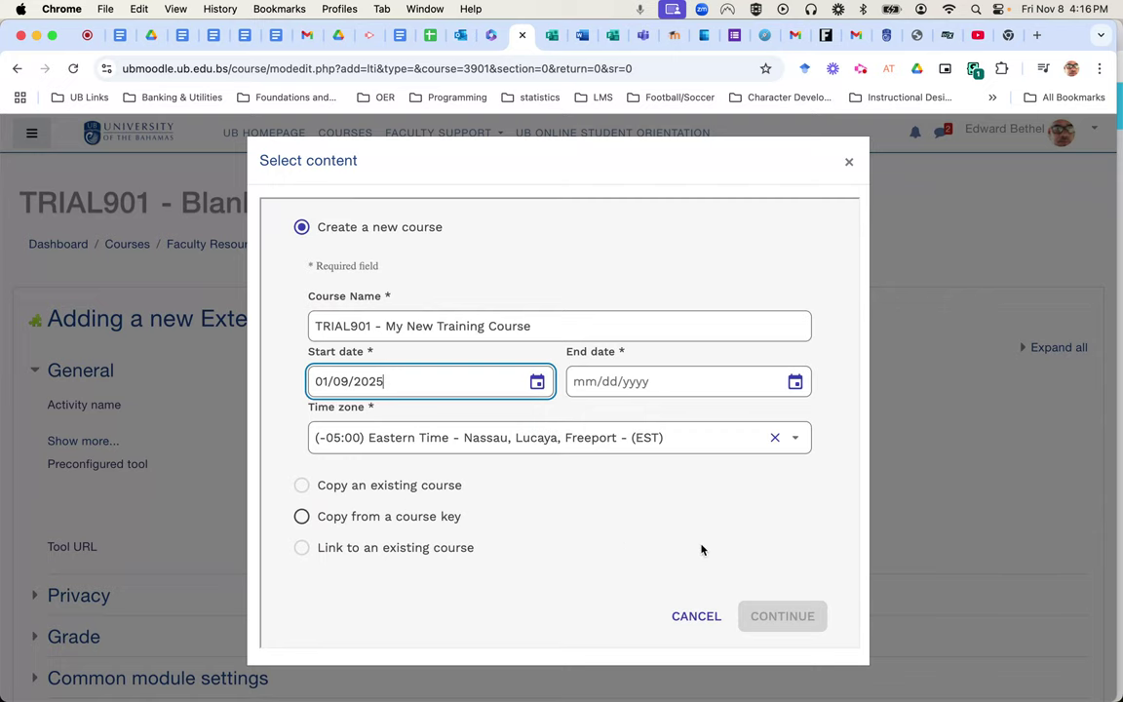
Step: Set the end date to 06/02/2025 and continue to gradebook settings
left_click(796, 383)
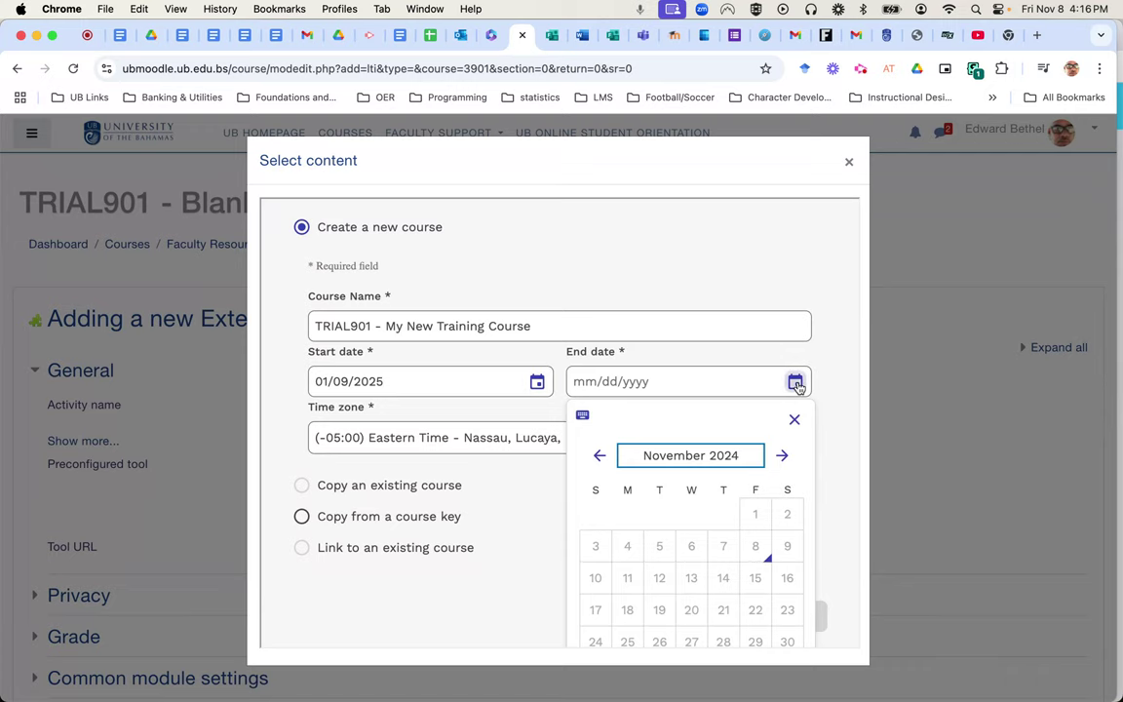
left_click(786, 455)
left_click(786, 455)
left_click(786, 456)
left_click(786, 456)
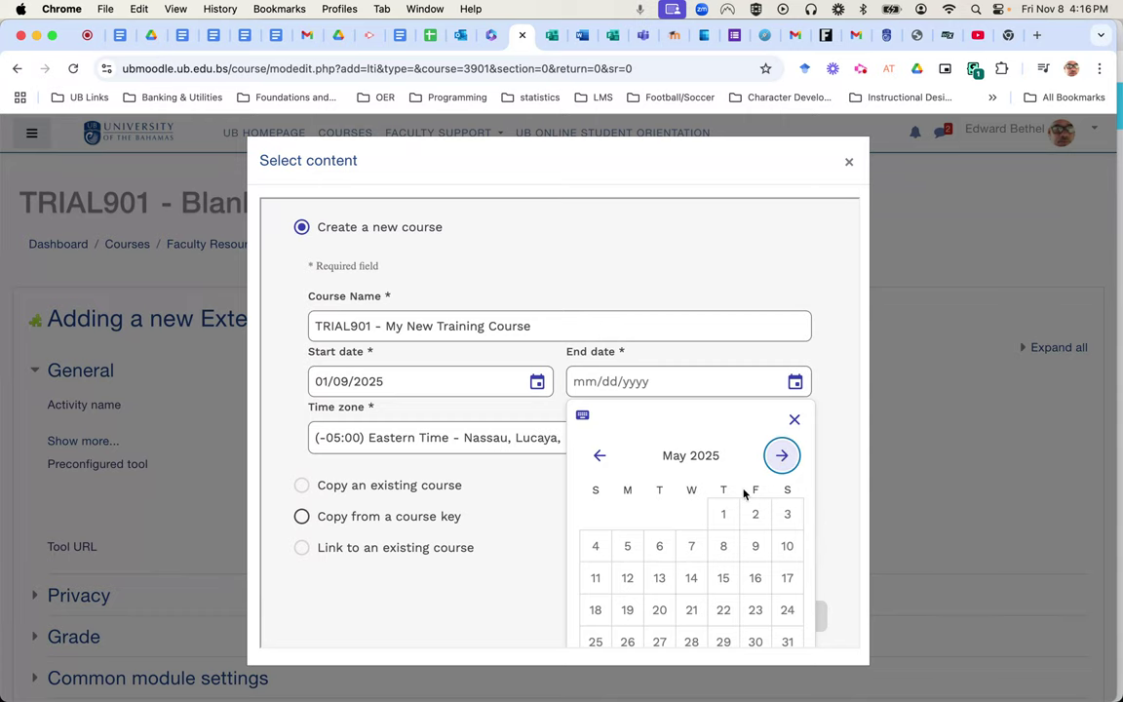
scroll(746, 468, "down", 1)
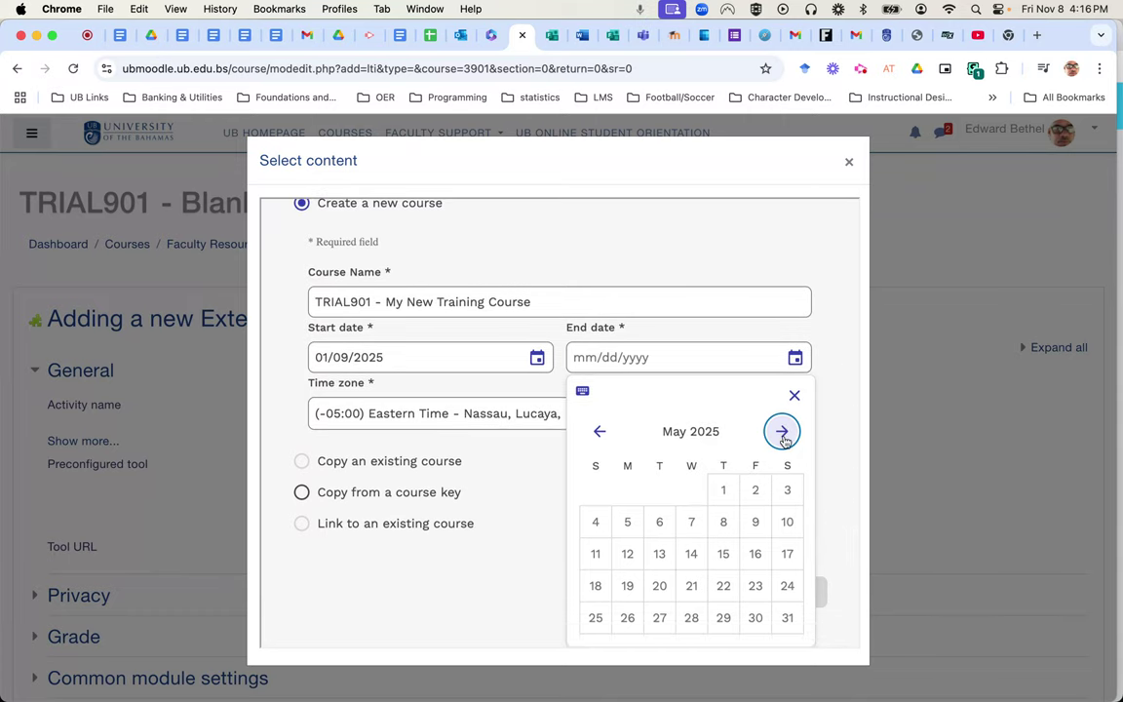
left_click(783, 431)
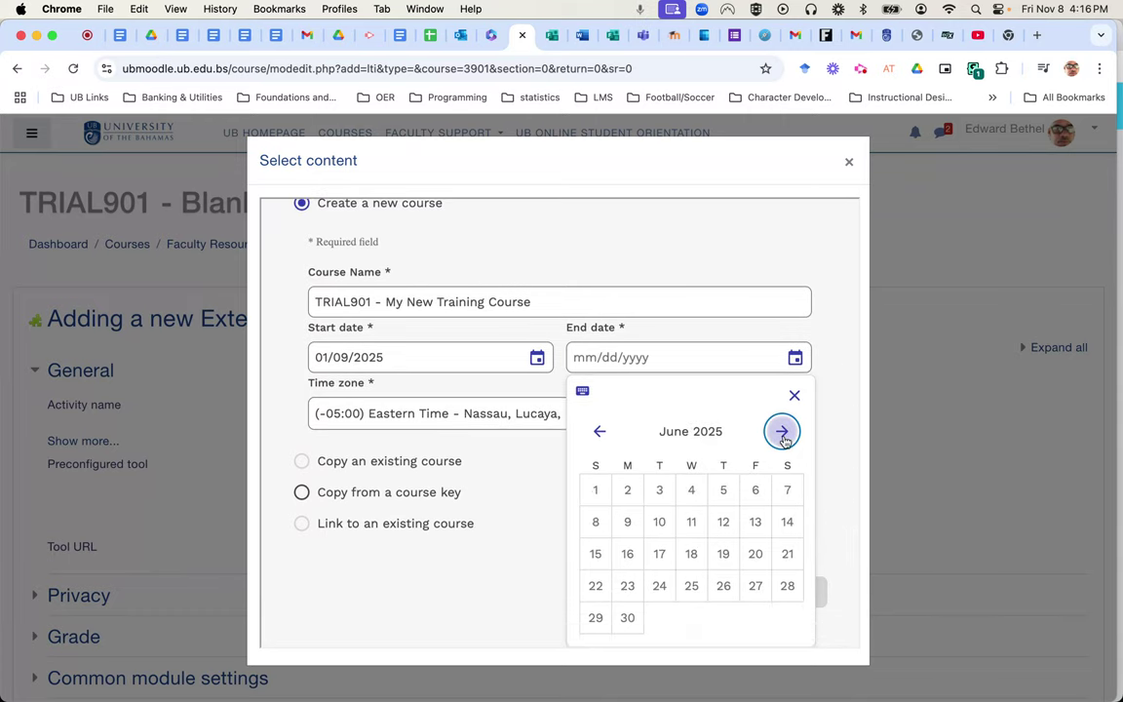
left_click(627, 491)
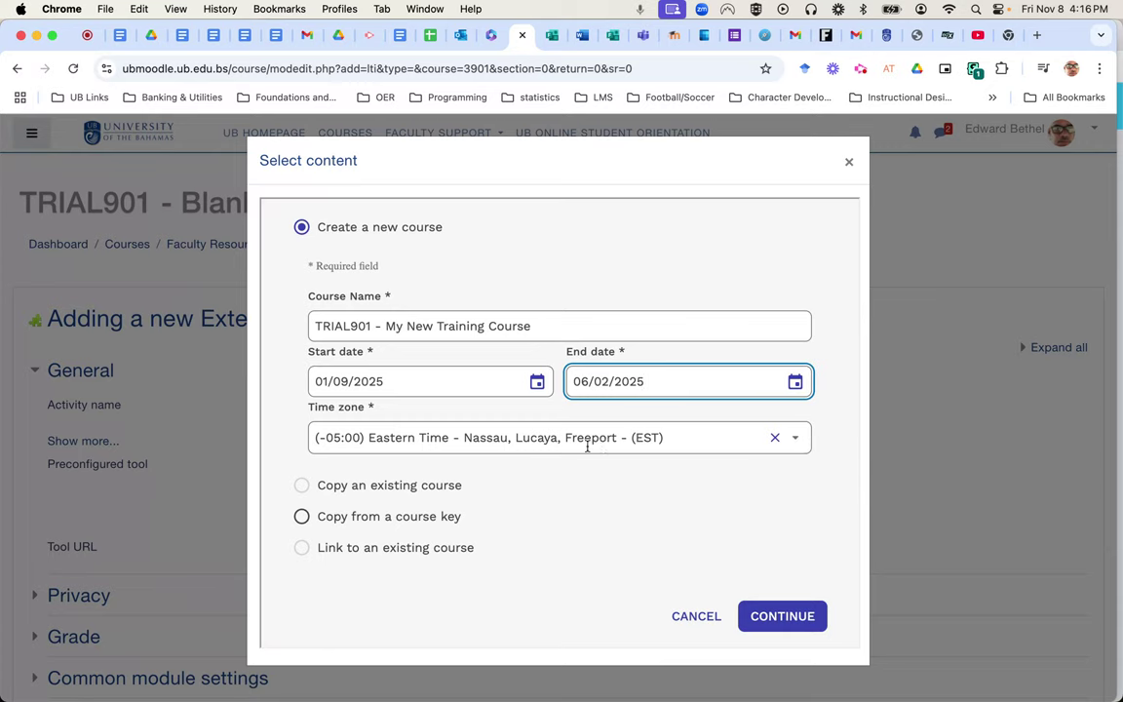
left_click(777, 617)
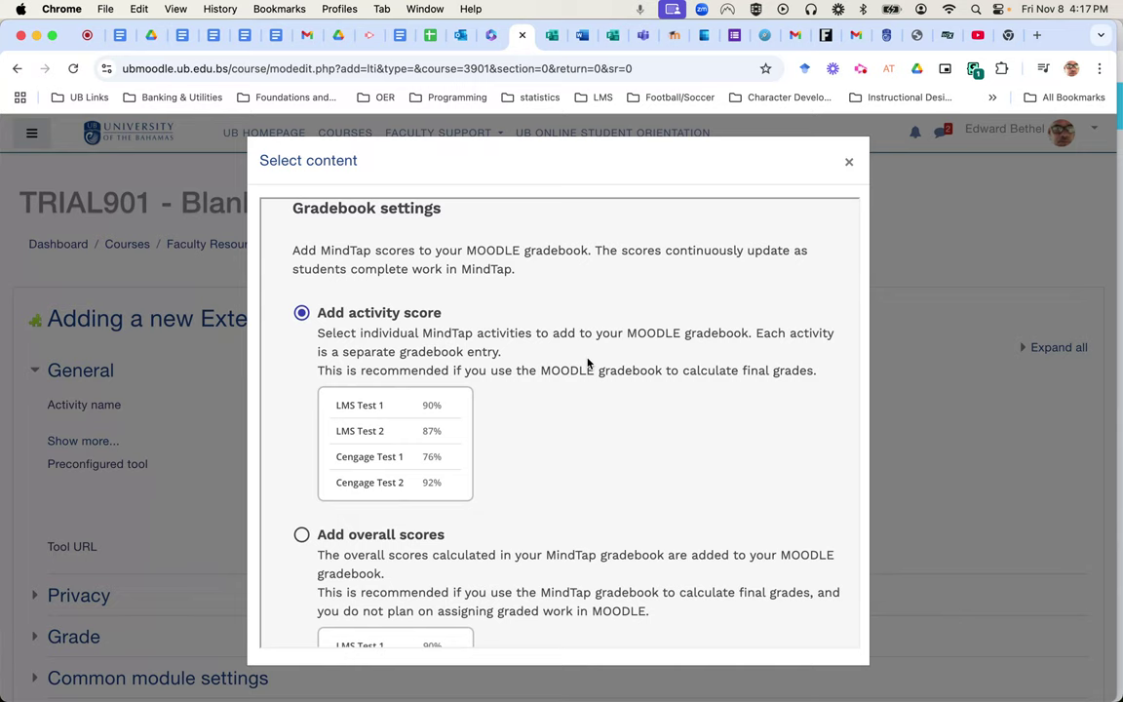
Step: Keep 'Add activity score' in the gradebook settings and submit the course setup
scroll(588, 364, "down", 3)
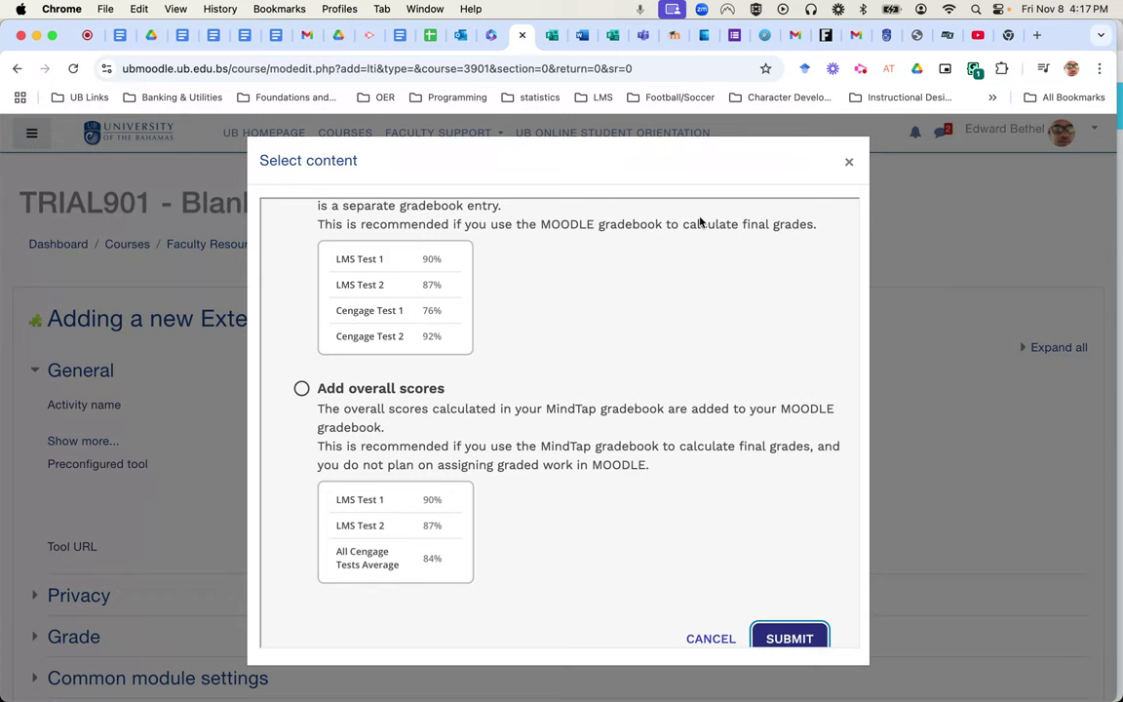
scroll(736, 349, "down", 1)
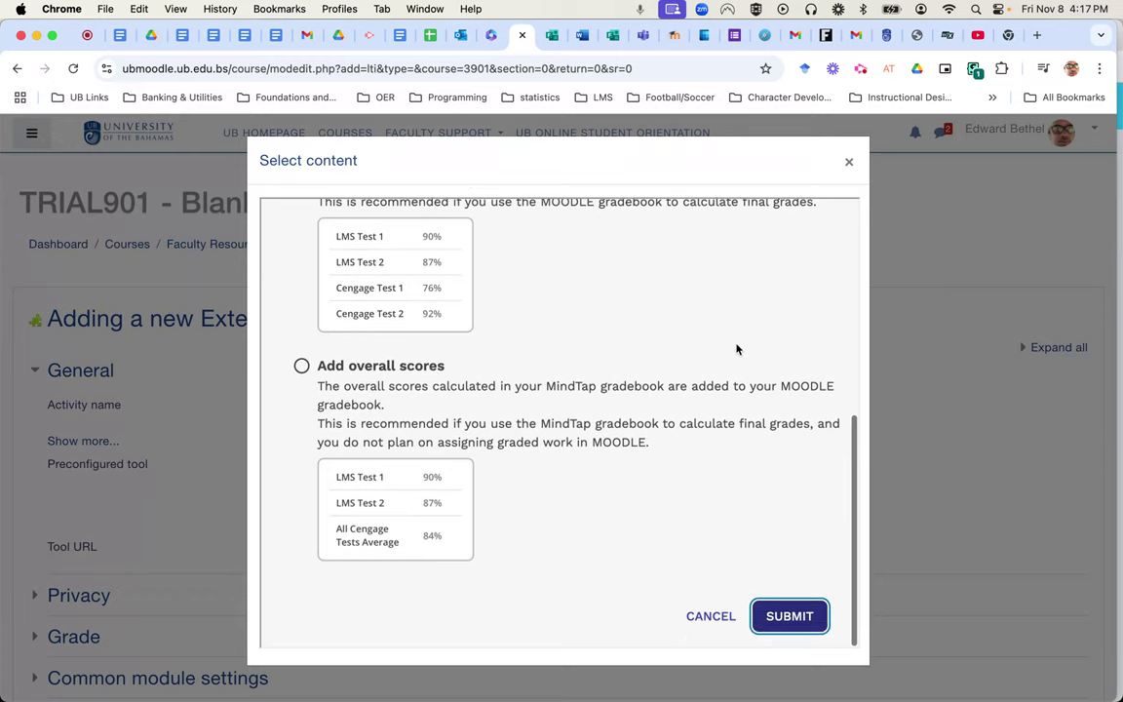
left_click(787, 617)
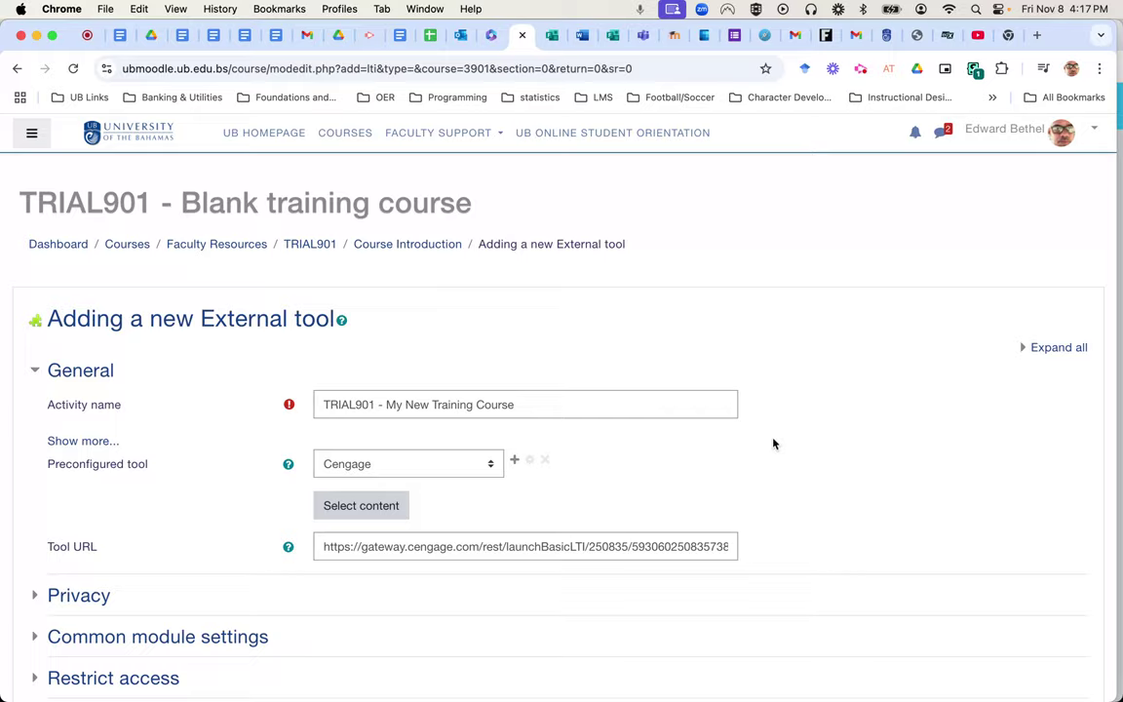
Step: Save the External tool activity and return to the course
scroll(773, 444, "down", 3)
scroll(774, 444, "down", 3)
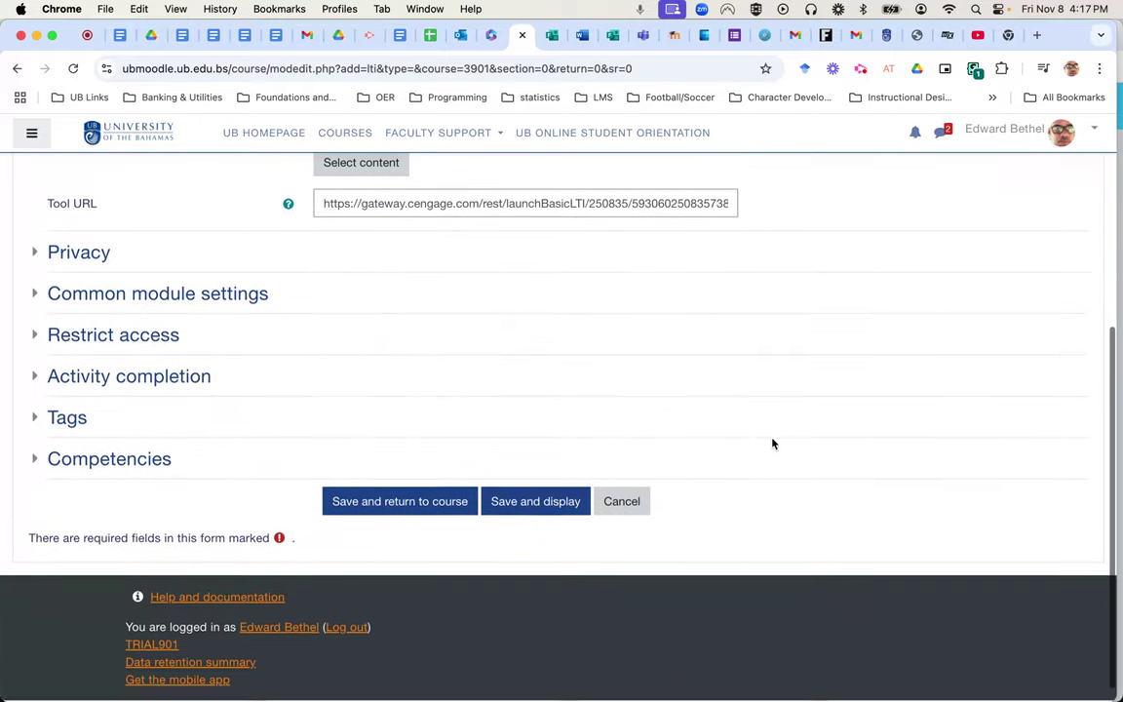
left_click(380, 503)
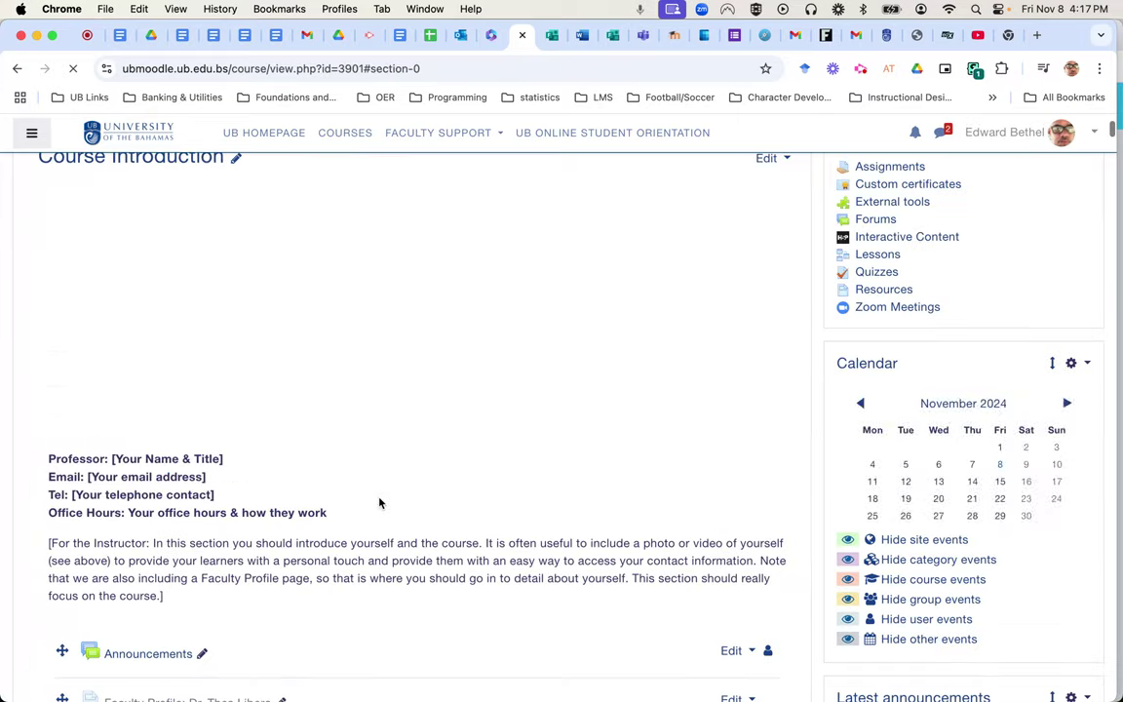
Step: Scroll the course page to the new 'TRIAL901 - My New Training Course' link
scroll(640, 449, "down", 1)
scroll(641, 450, "down", 5)
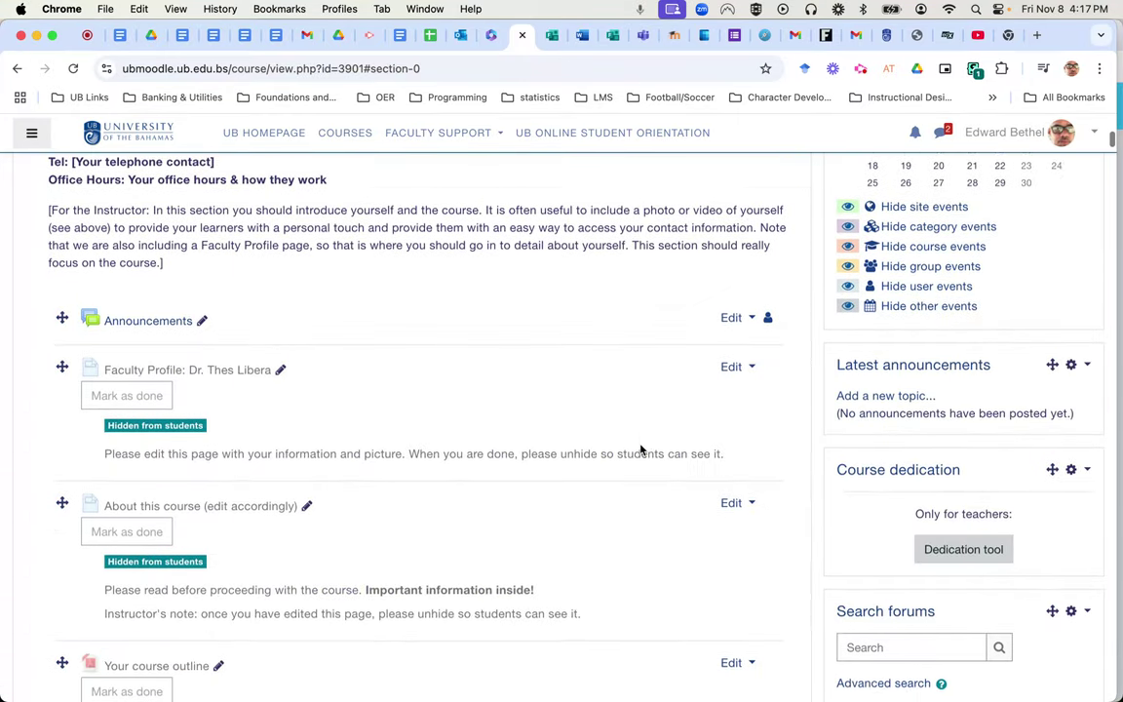
scroll(641, 449, "down", 2)
scroll(641, 449, "down", 5)
scroll(641, 450, "down", 10)
scroll(641, 449, "down", 6)
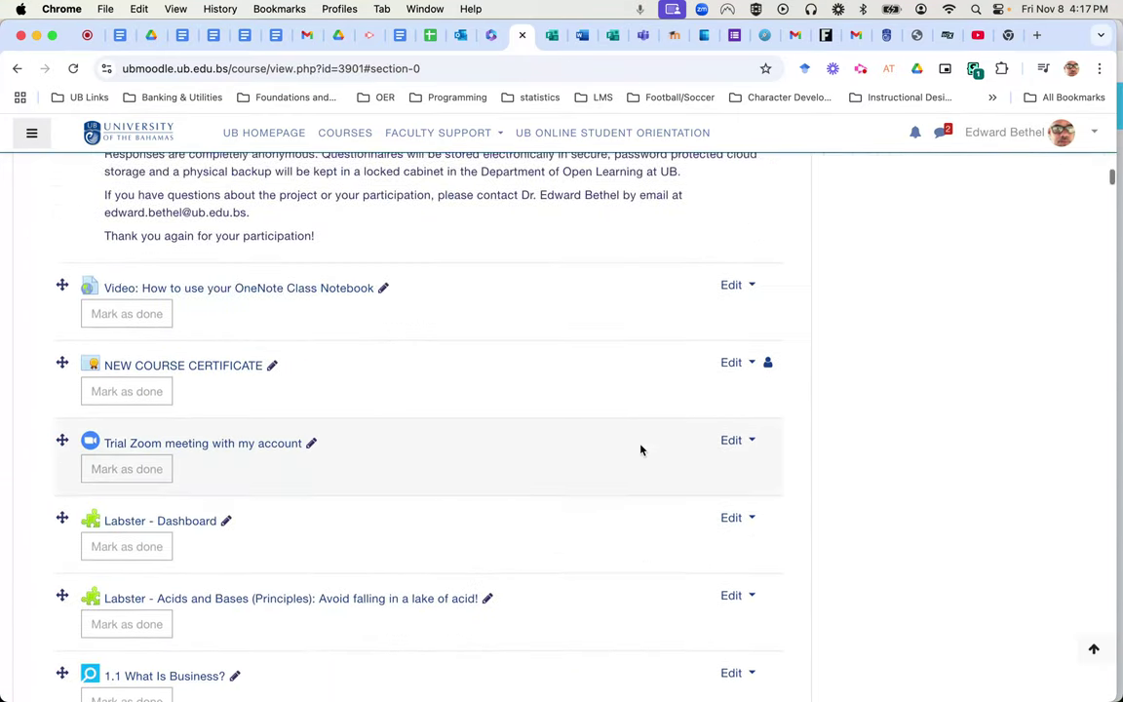
scroll(641, 450, "down", 6)
scroll(641, 449, "down", 5)
scroll(641, 450, "down", 7)
scroll(640, 450, "down", 4)
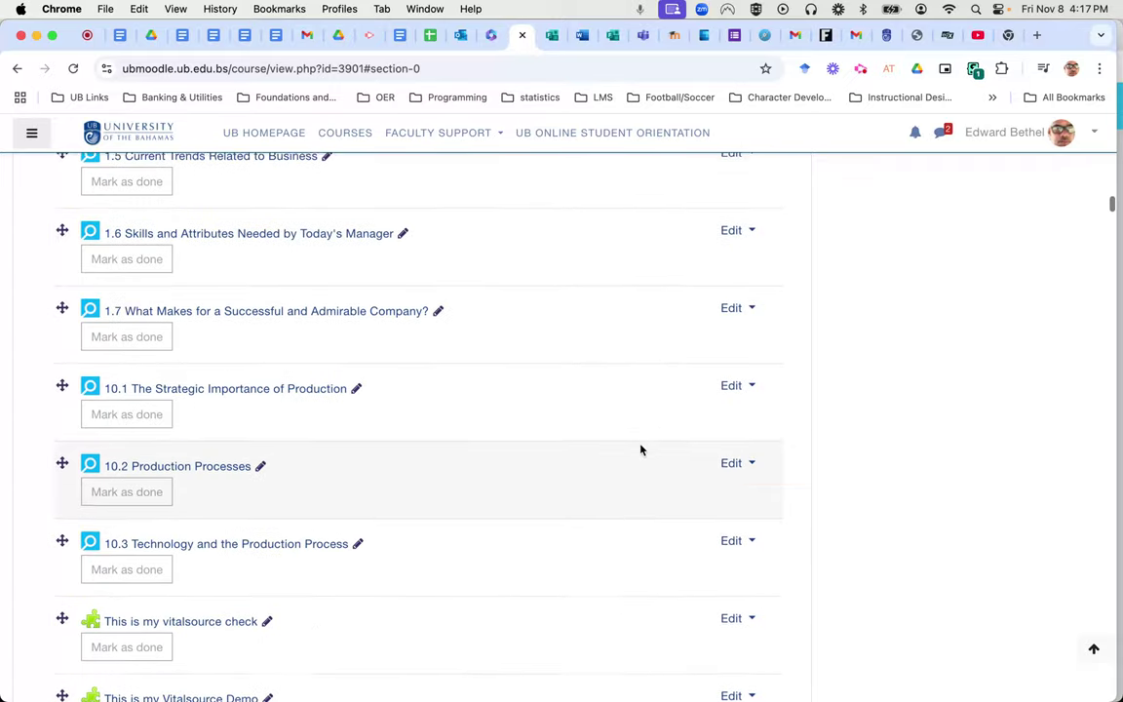
scroll(641, 449, "down", 5)
scroll(641, 450, "down", 1)
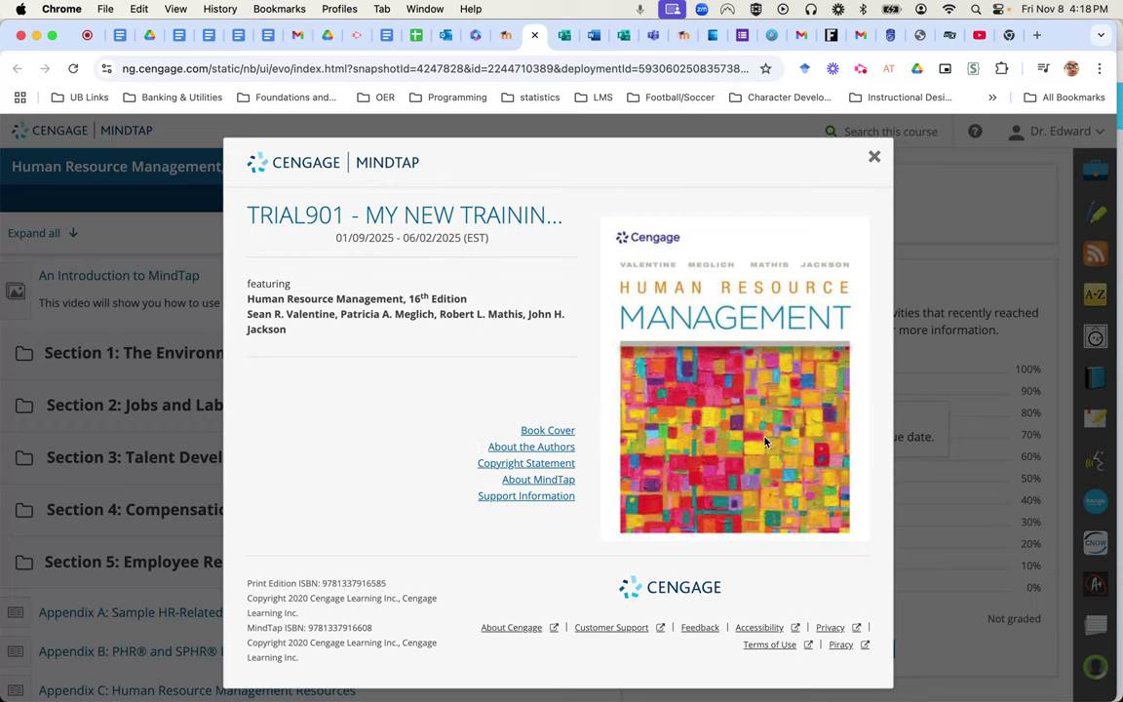
Step: Close the course info window and go through the six-step MindTap quick tour to the end
left_click(874, 159)
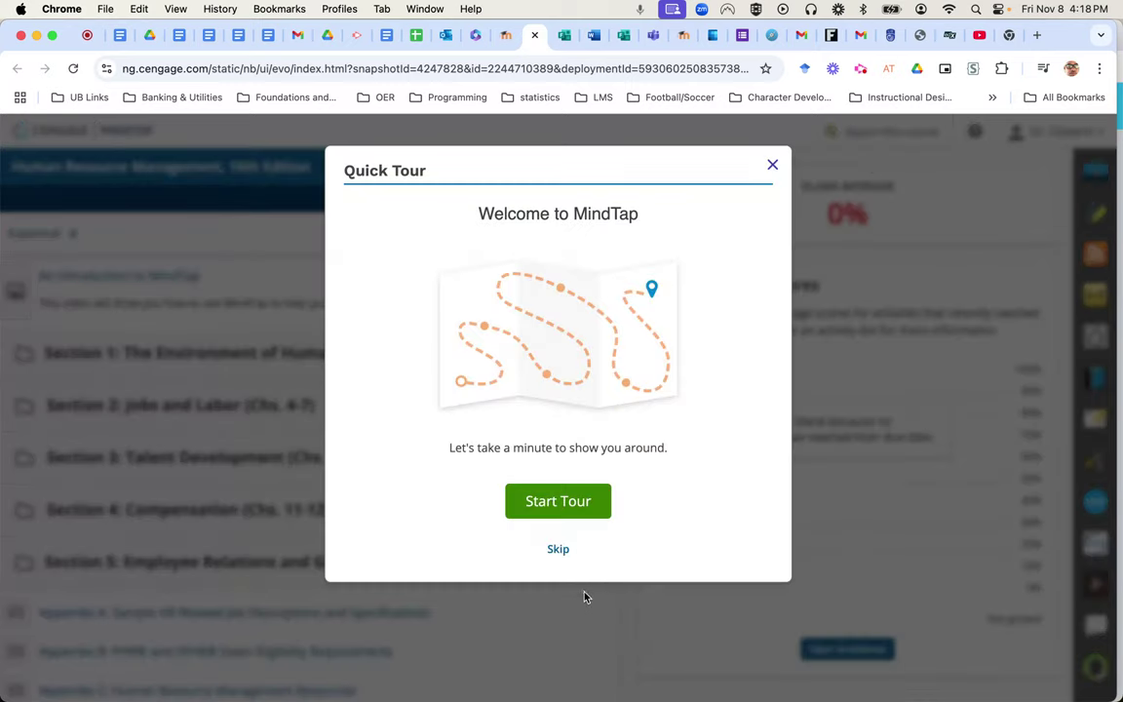
left_click(588, 504)
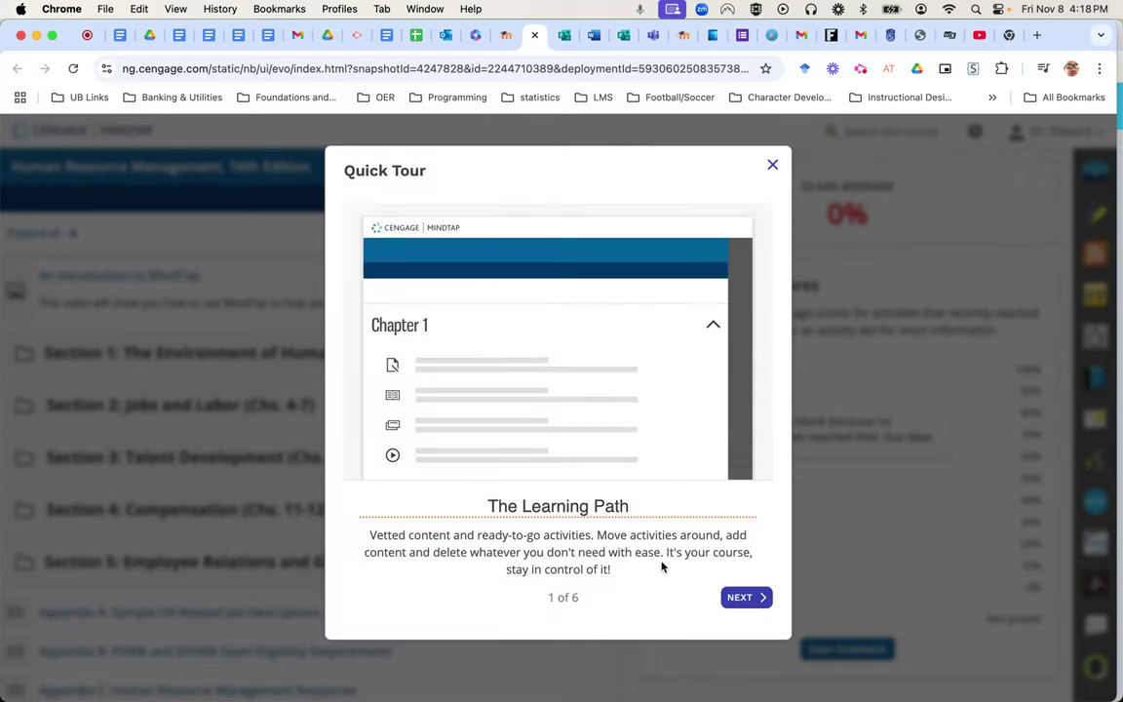
left_click(752, 597)
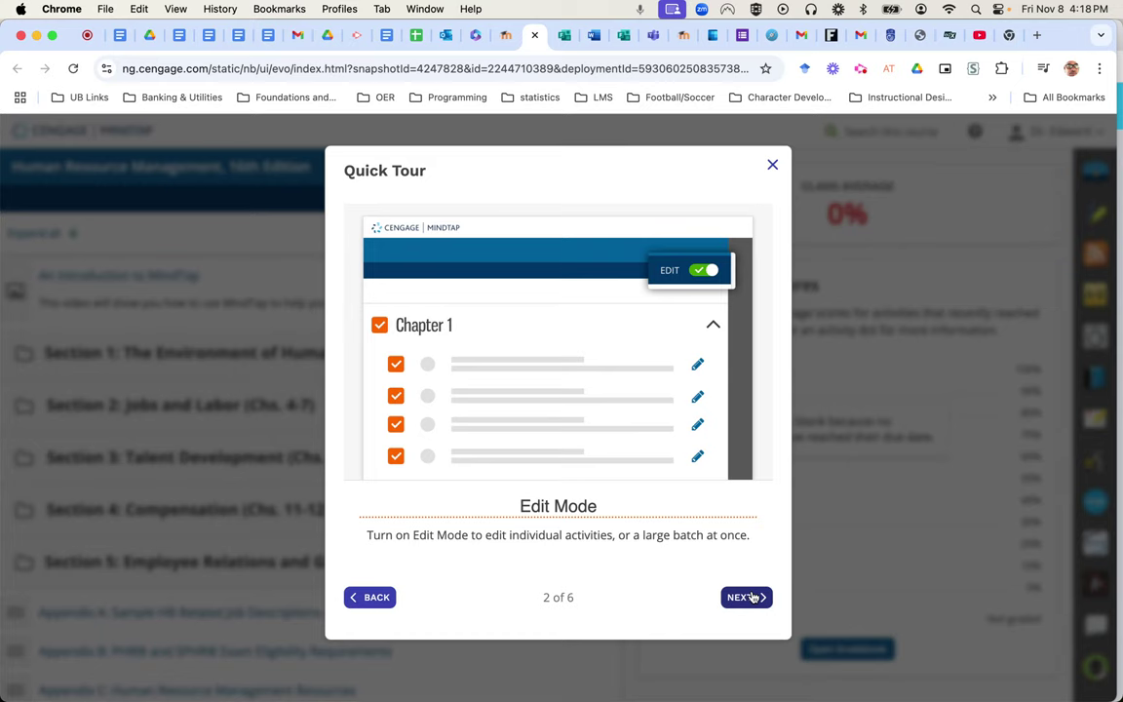
left_click(751, 597)
left_click(752, 597)
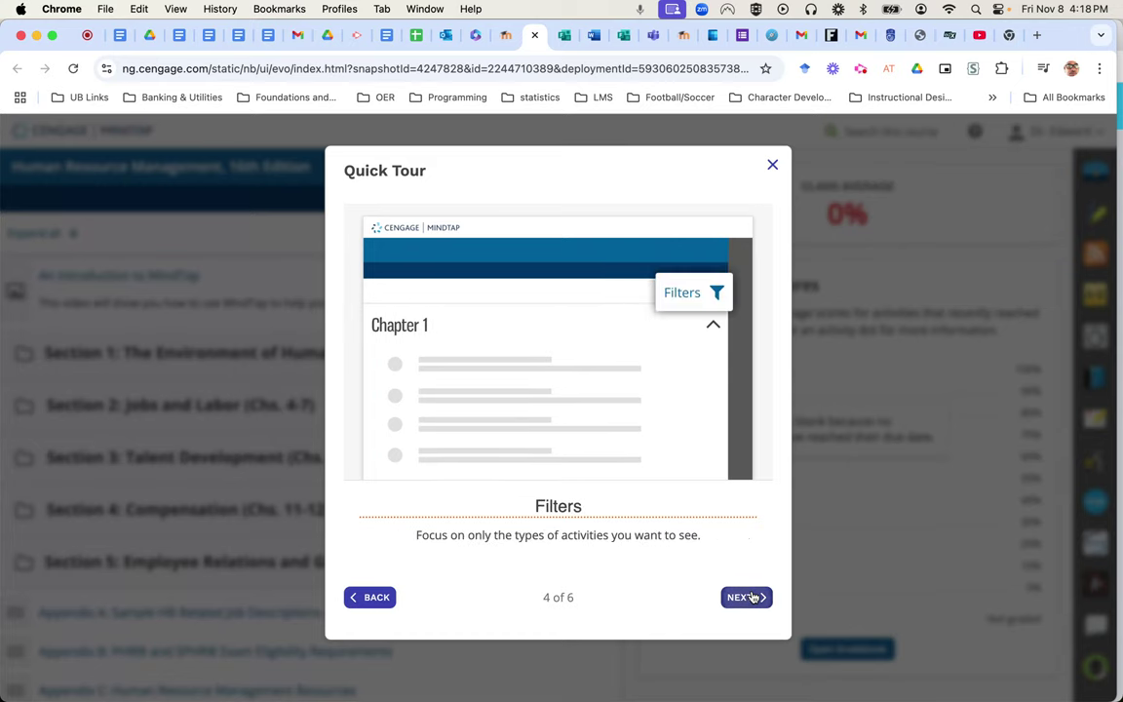
left_click(752, 597)
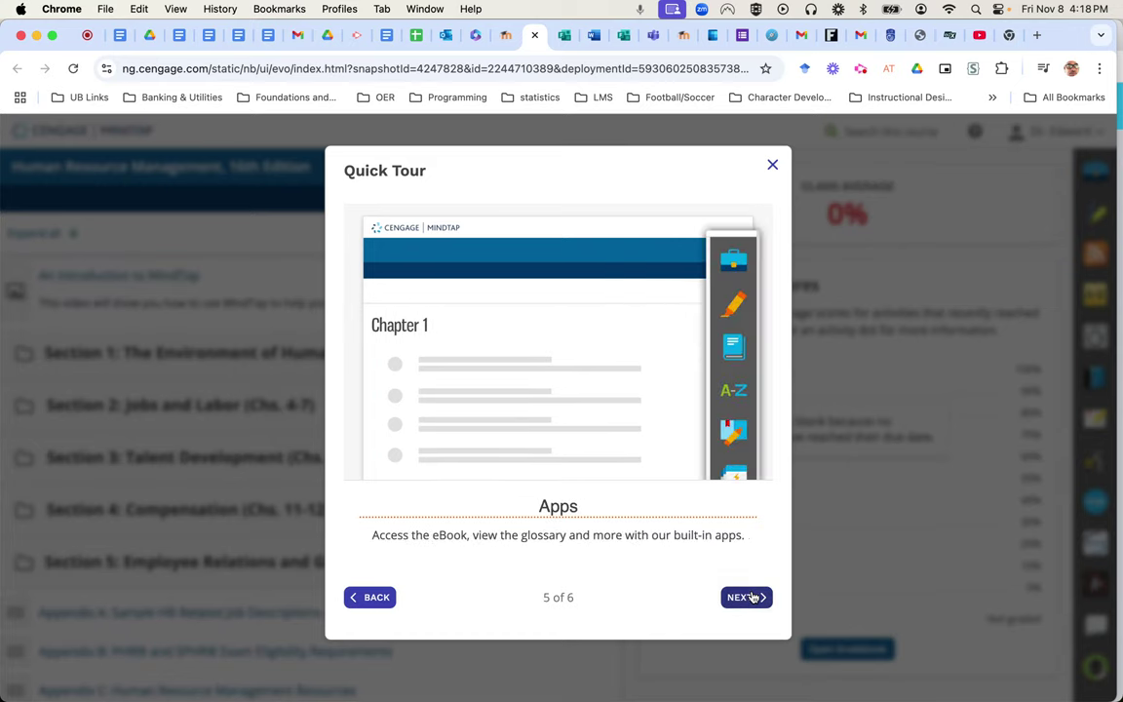
left_click(752, 597)
left_click(752, 597)
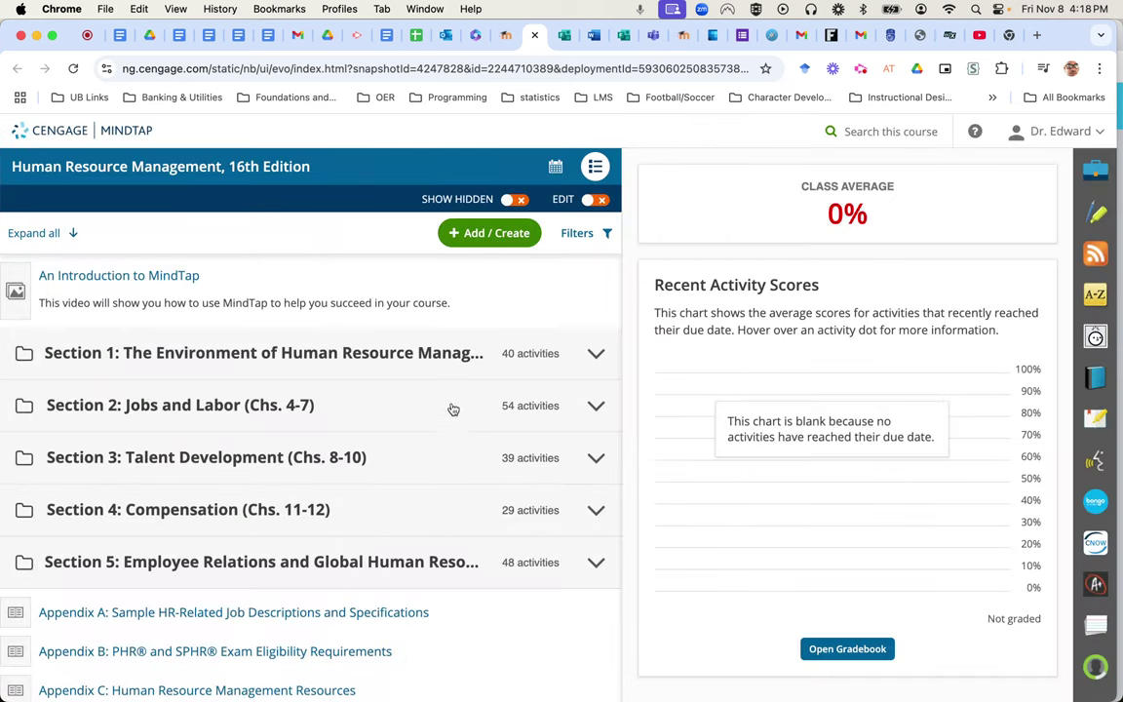
Step: Expand Section 1 to list its Concept Clip Video and Chapters 01–03
left_click(597, 355)
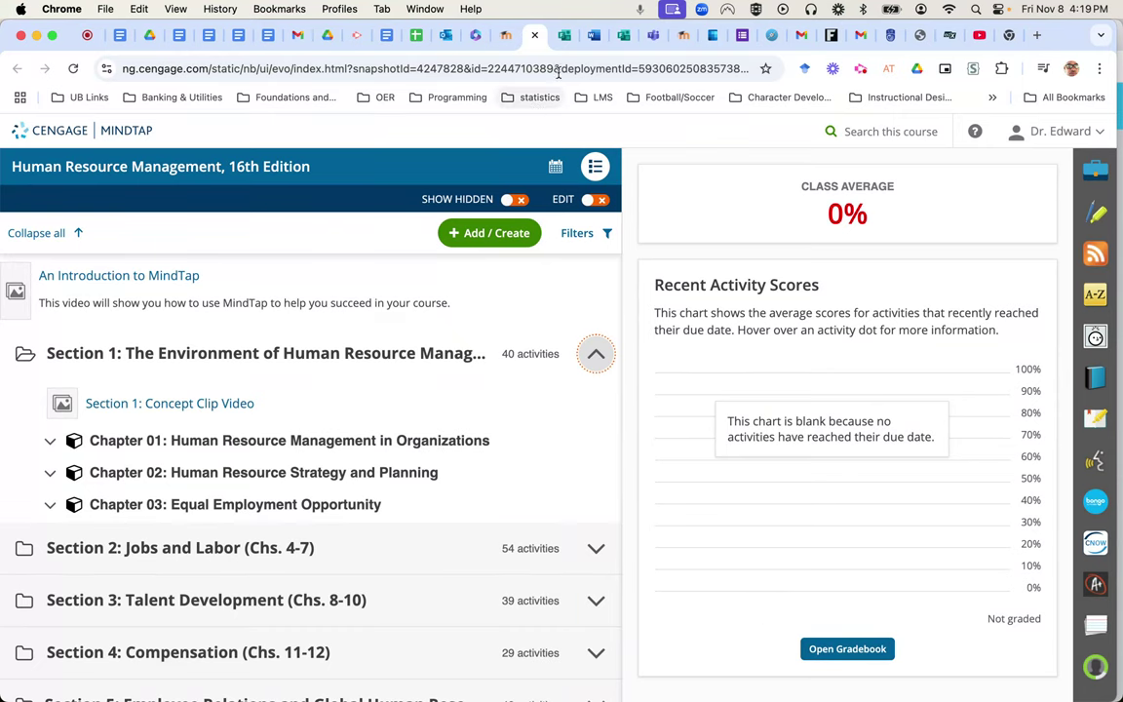
Step: Close the MindTap tab and start another External tool activity in TRIAL901
left_click(534, 36)
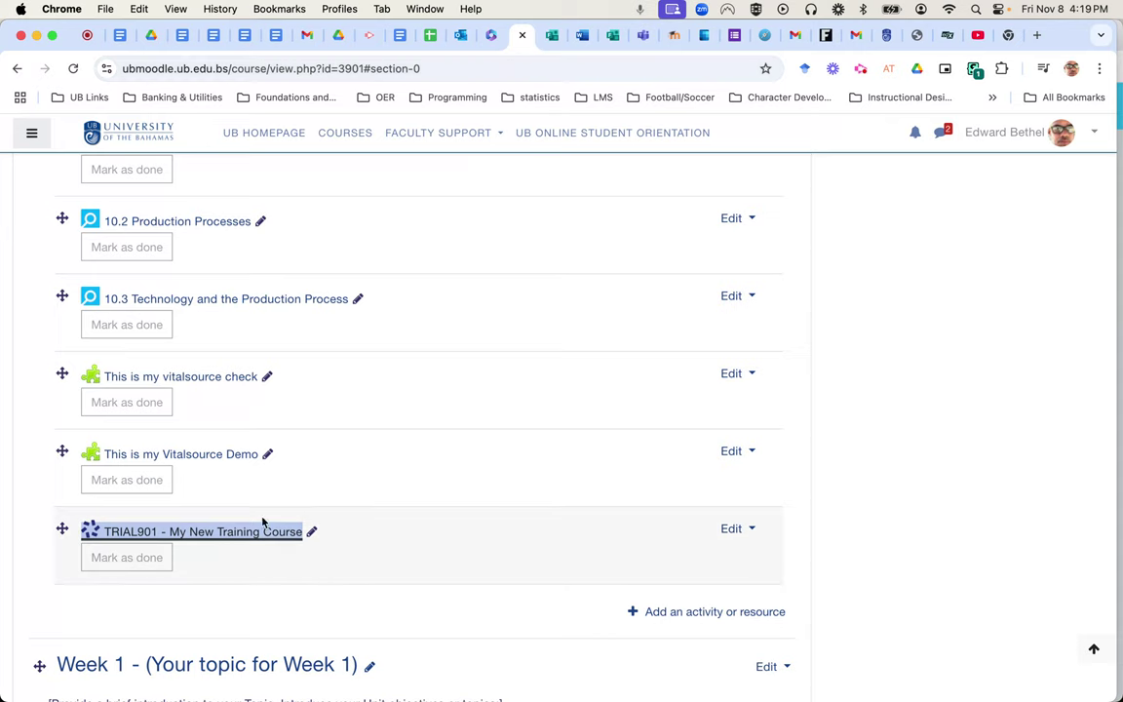
left_click(672, 615)
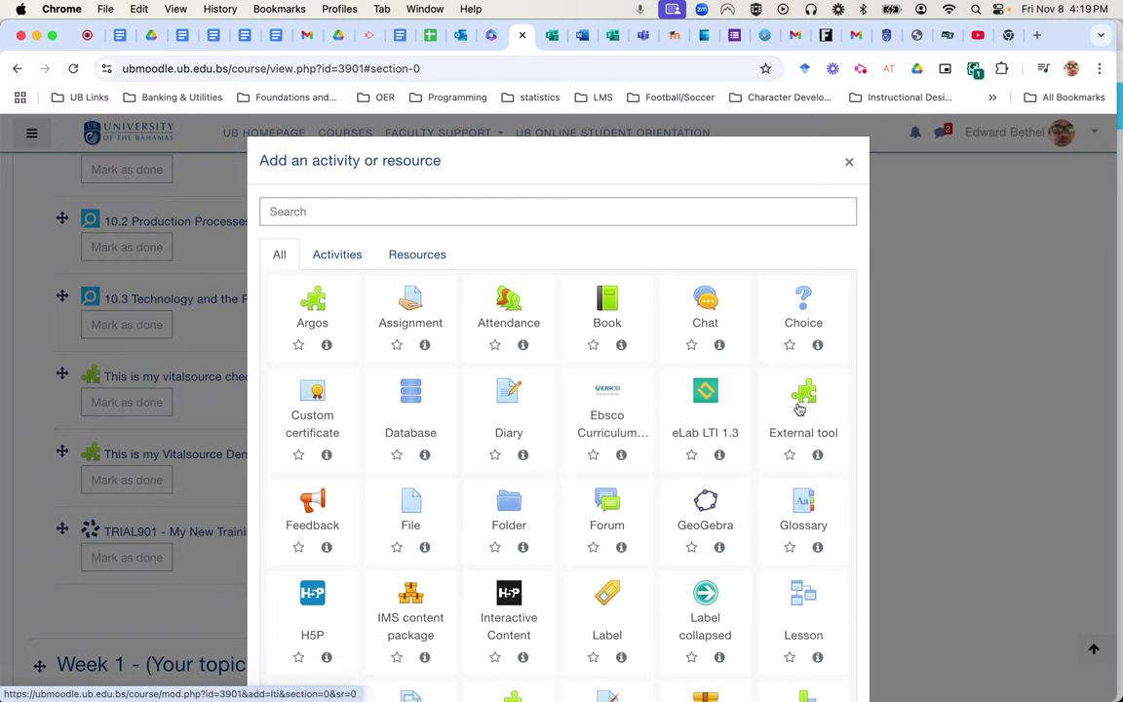
left_click(811, 414)
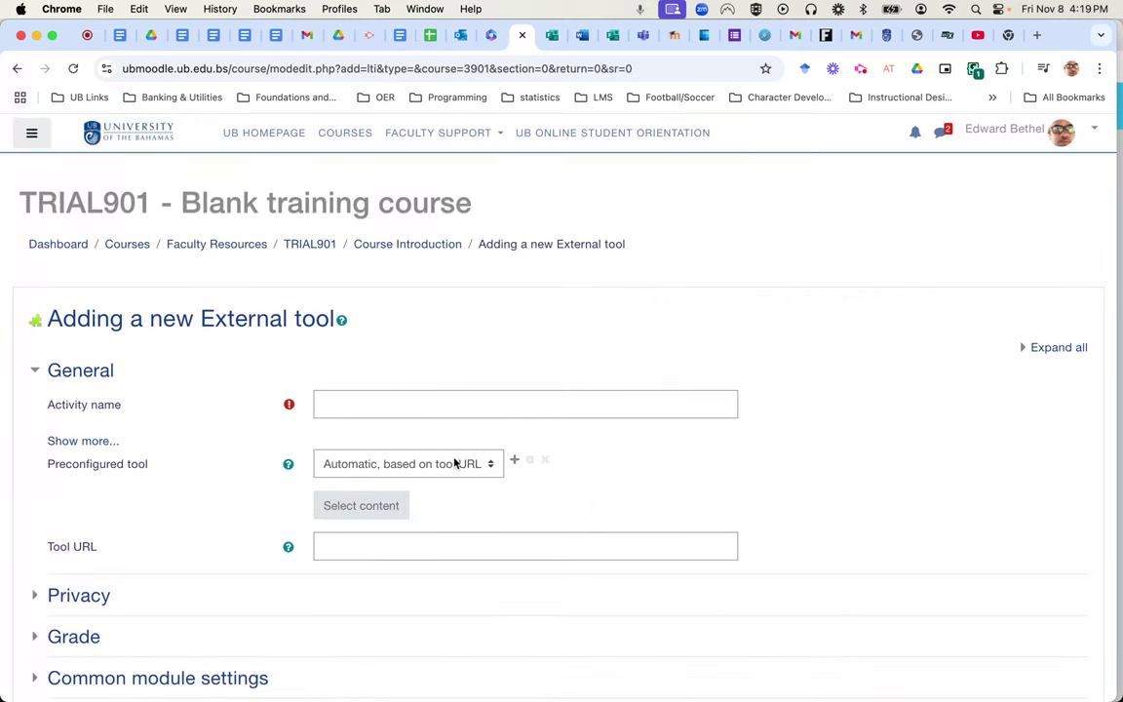
Step: Name the activity 'My Gateway to mindtap', pick the Cengage preconfigured tool and bring up its content selection
left_click(475, 411)
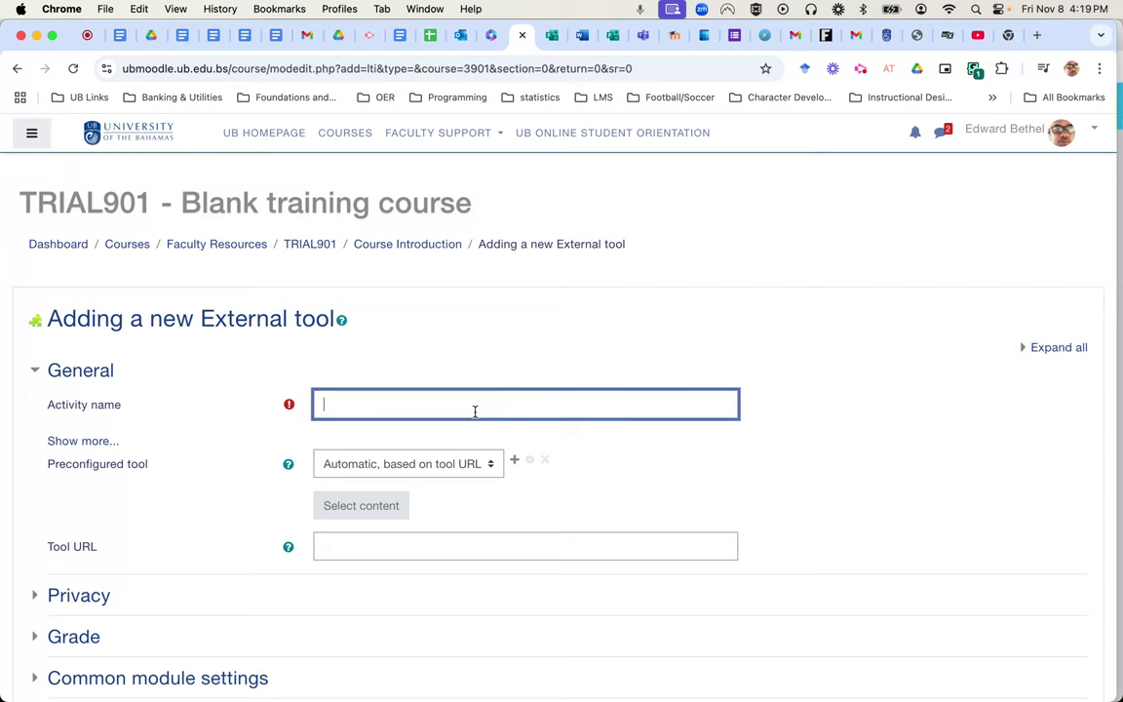
type("My Ga")
type("teway ")
type("to mindta")
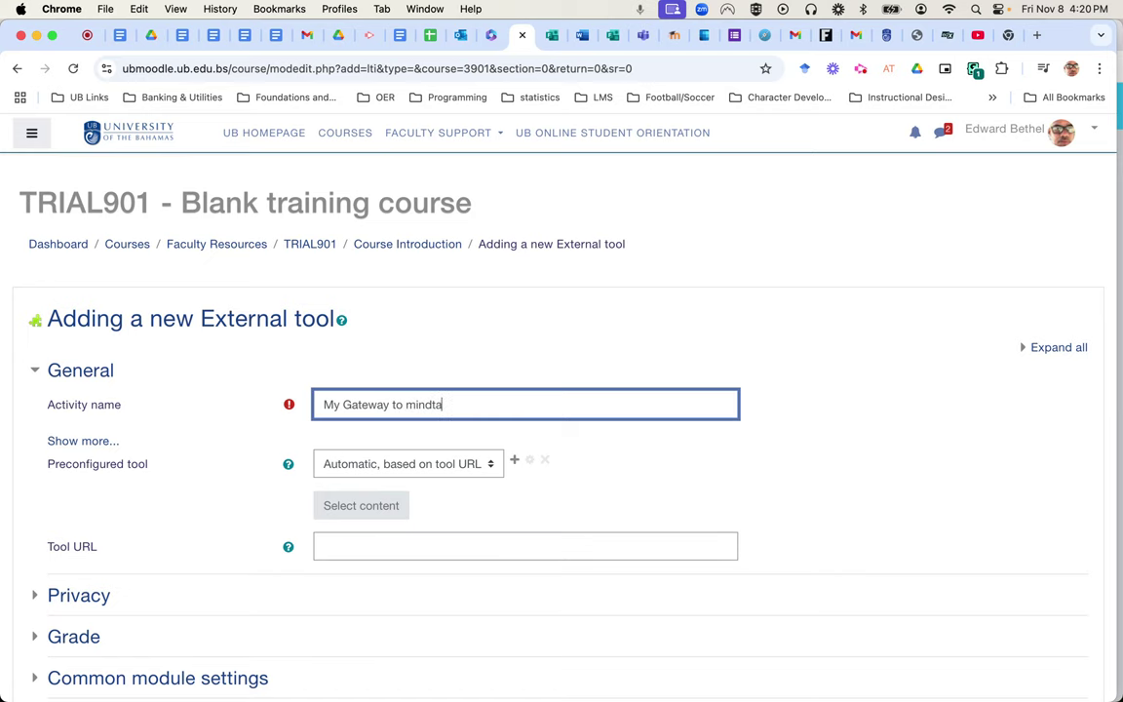
type("p")
left_click(490, 465)
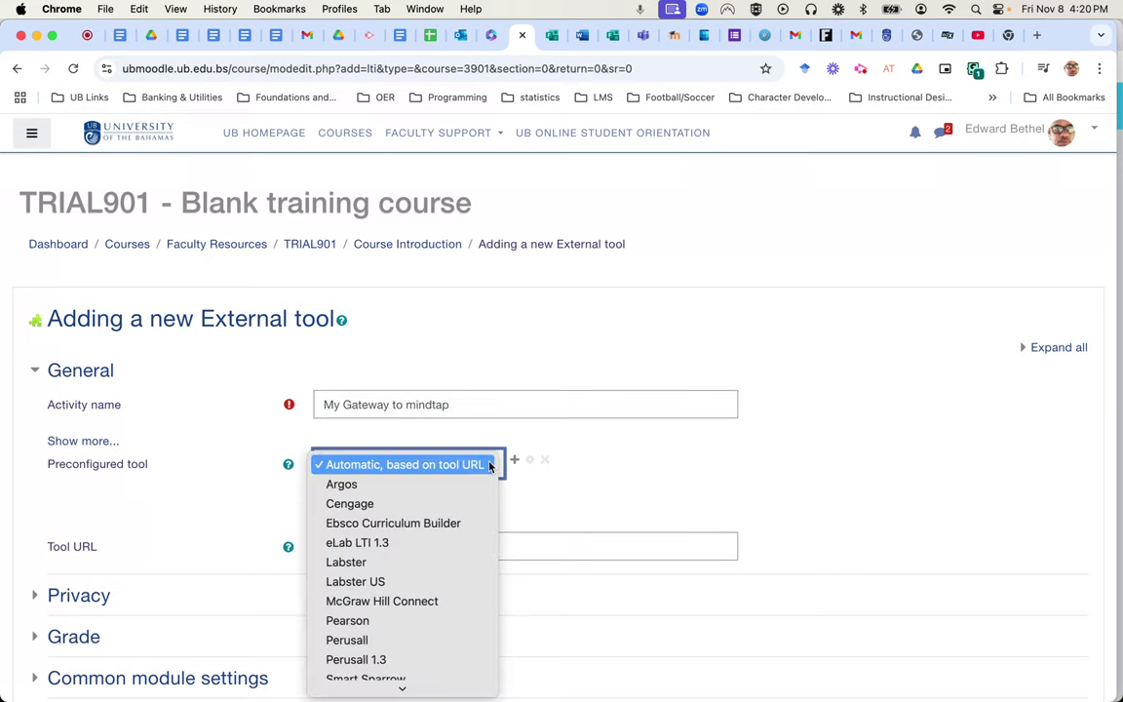
left_click(423, 504)
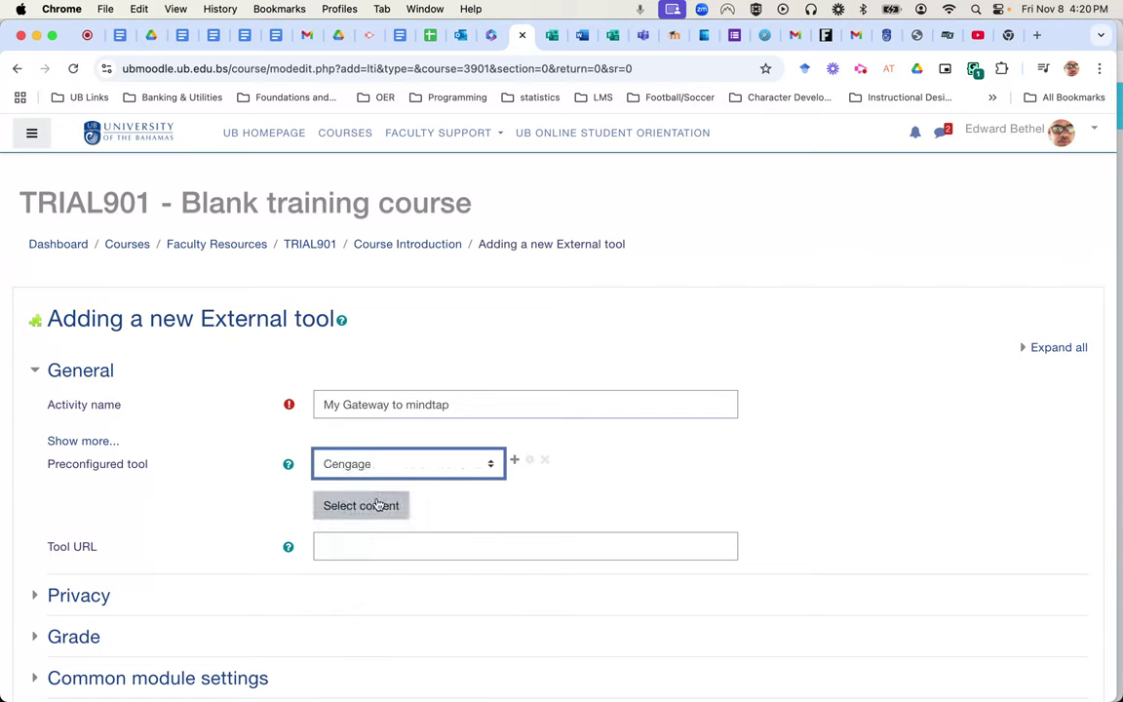
left_click(378, 504)
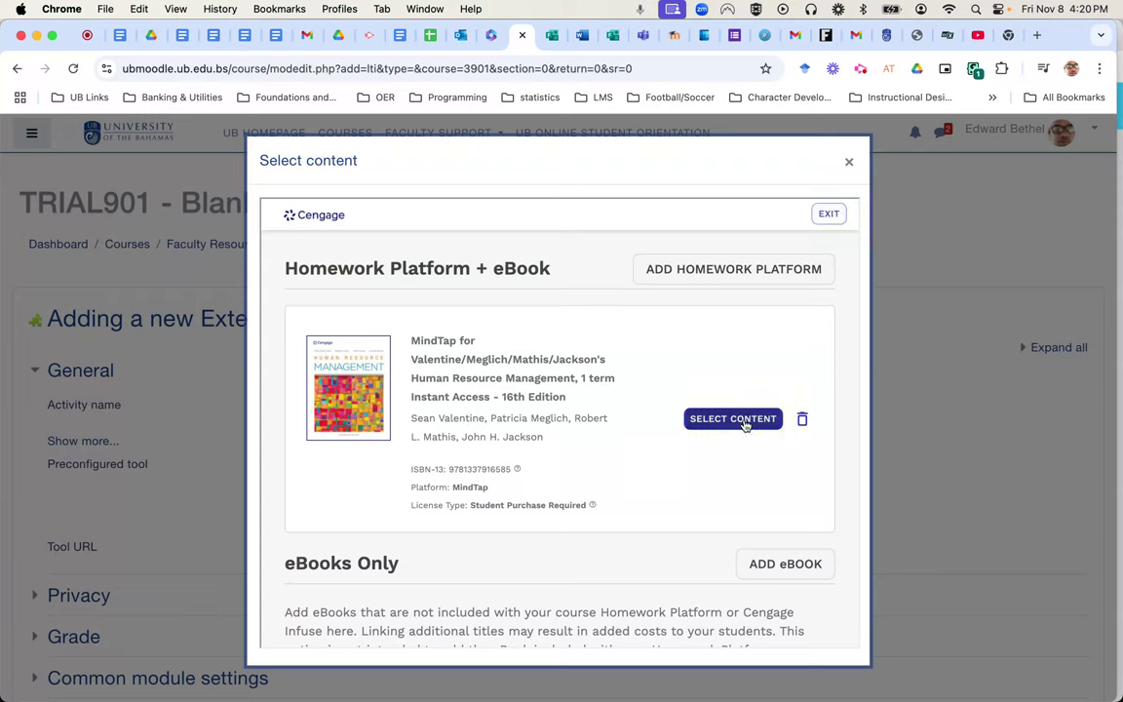
Step: Exit the Cengage dialog and leave the unsaved tool form for the TRIAL901 course page
left_click(828, 216)
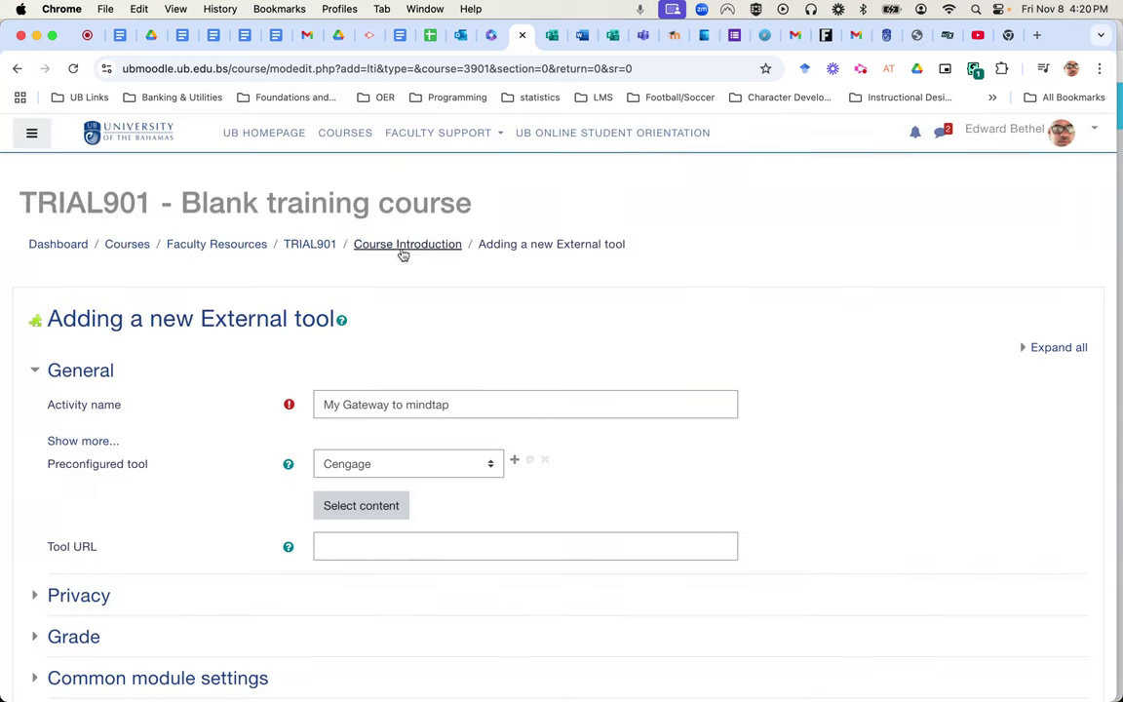
left_click(309, 243)
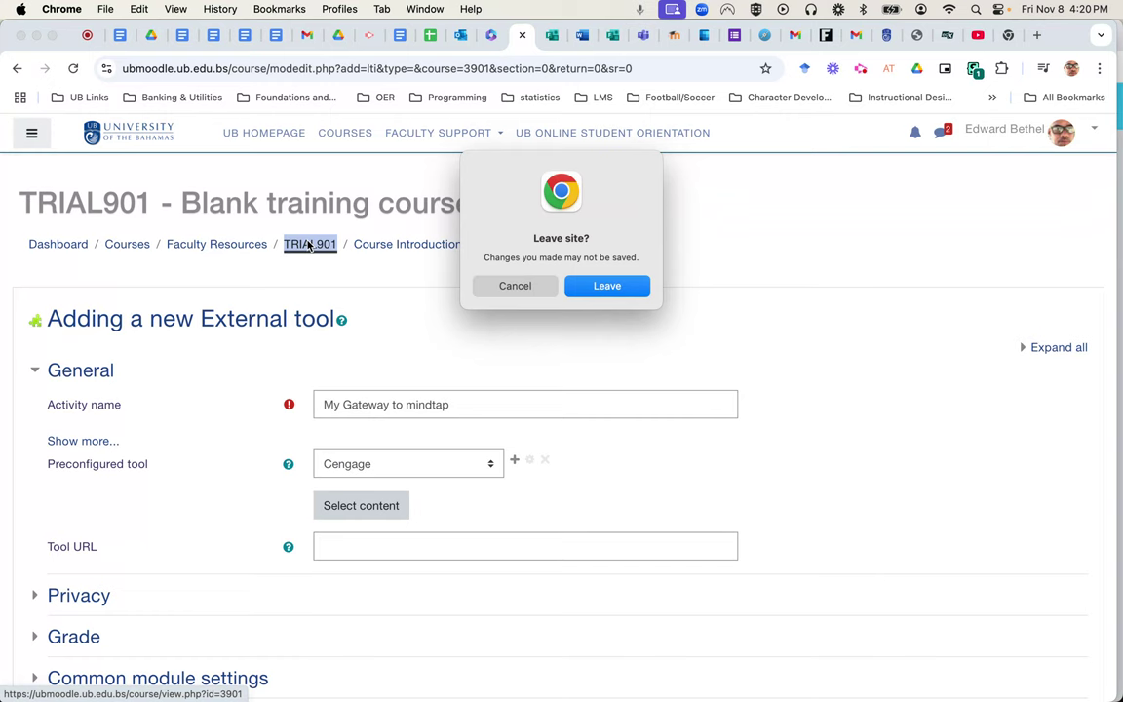
left_click(609, 287)
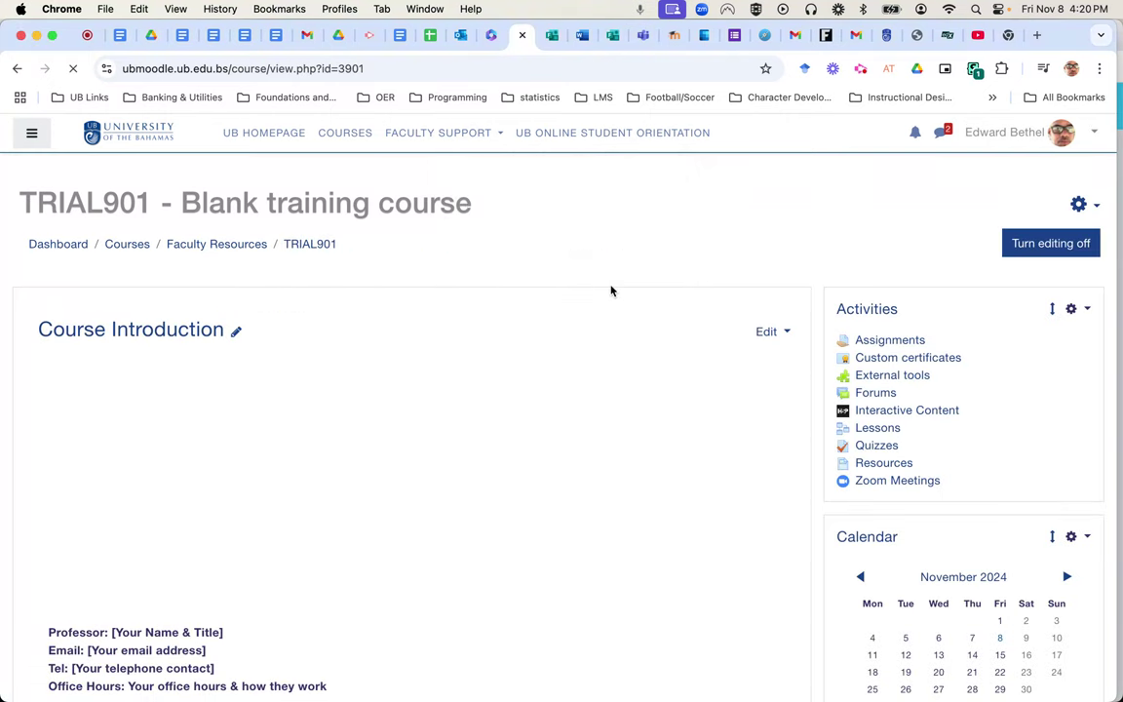